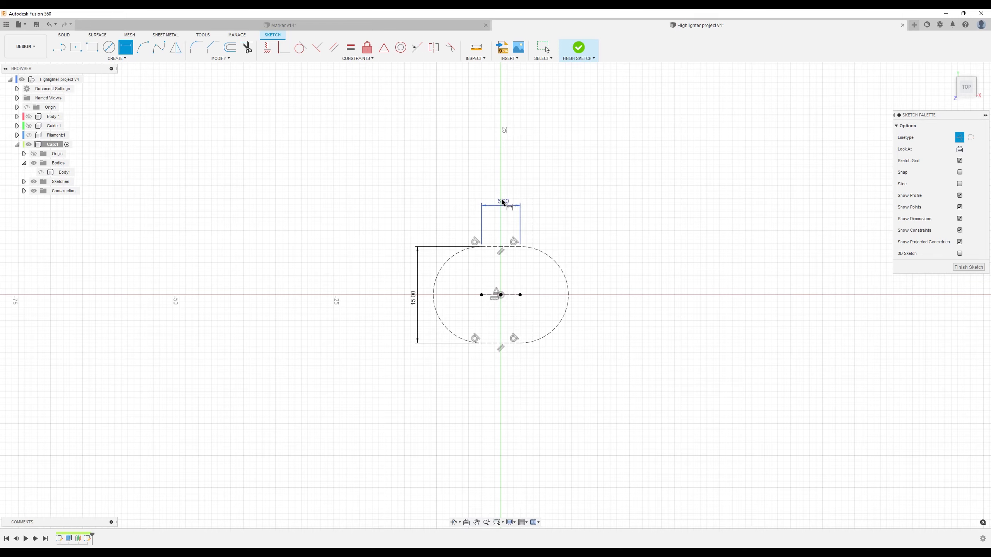
# Draw a construction center rectangle about 12.6 mm wide from the origin, with its corner on the slot's right arc
pyautogui.scroll(5, 514, 252)
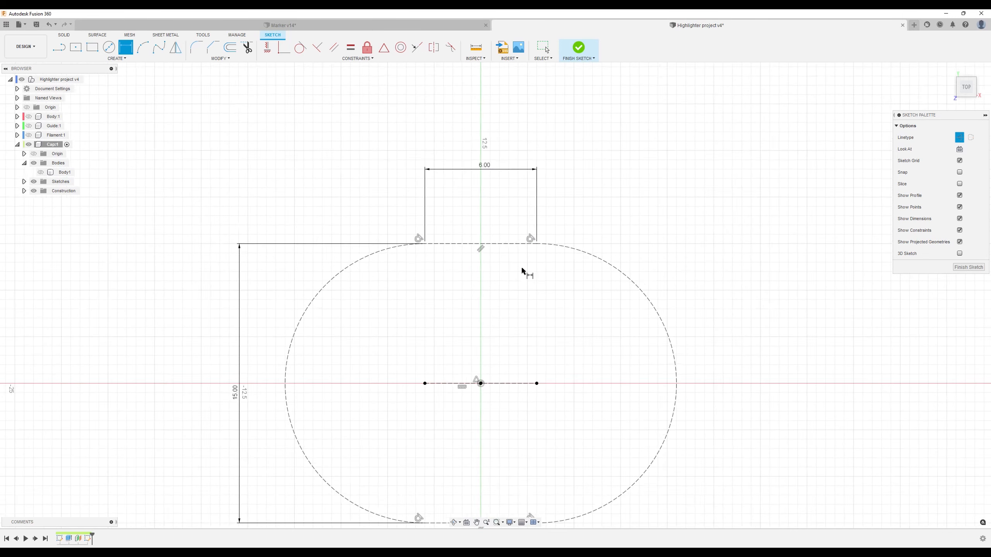
pyautogui.scroll(-3, 522, 308)
pyautogui.moveTo(517, 230); pyautogui.dragTo(516, 259, button='middle')
pyautogui.press('d')
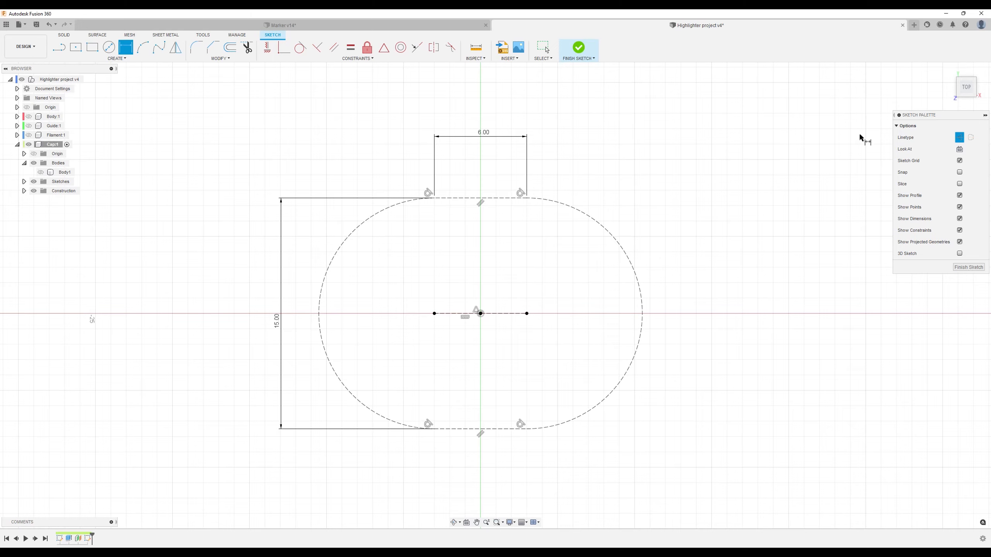
pyautogui.press('r')
pyautogui.click(480, 313)
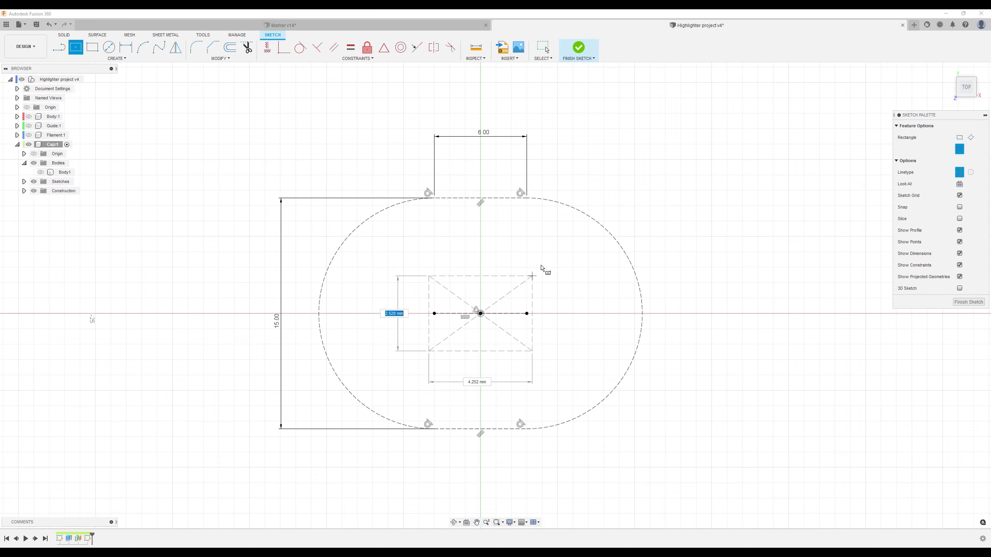
pyautogui.click(578, 211)
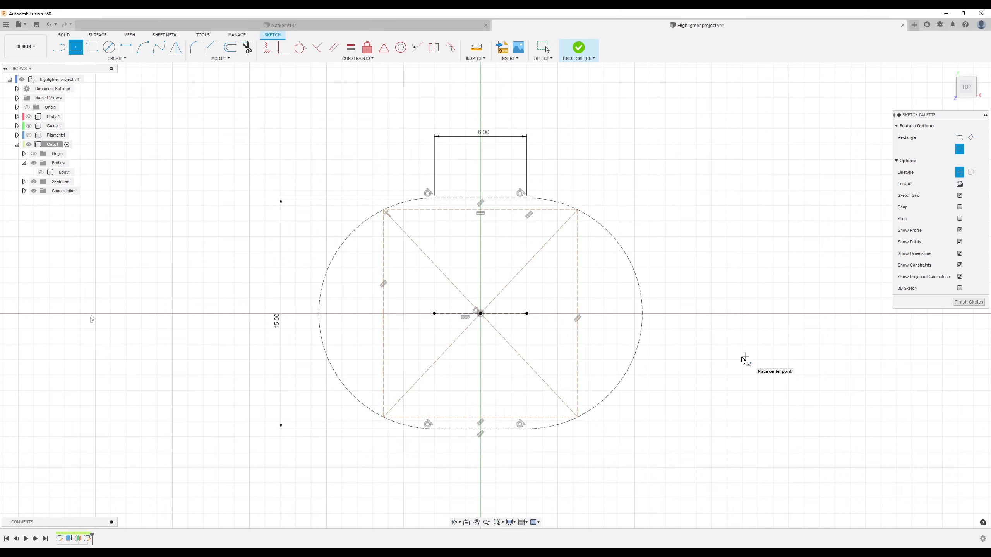
# Dimension the rectangle's width to 15 mm
pyautogui.click(126, 47)
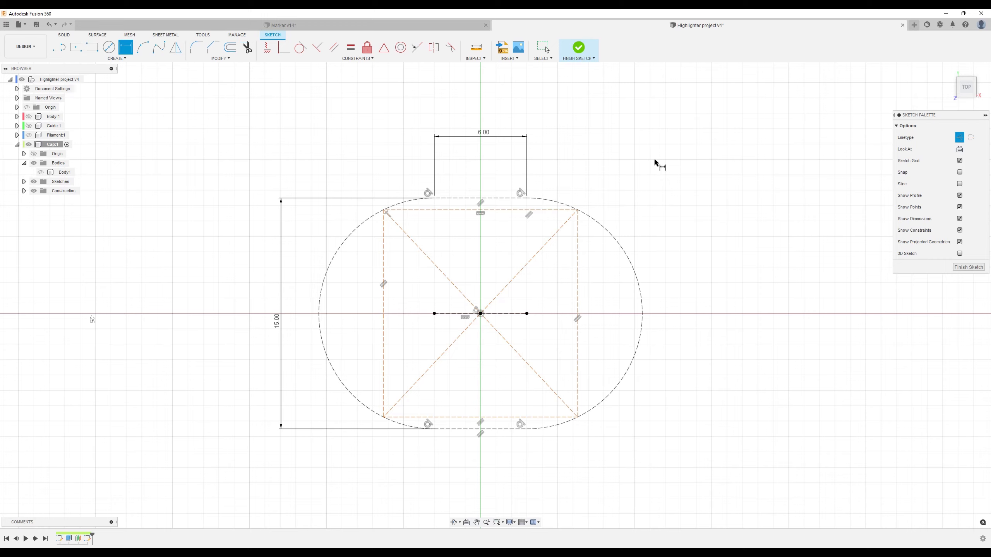
pyautogui.click(464, 210)
pyautogui.click(475, 110)
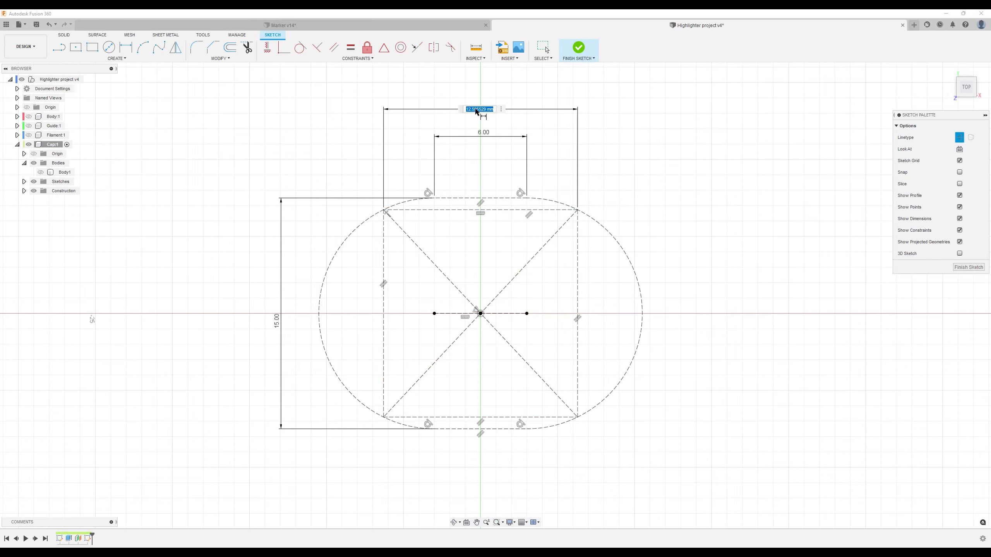
pyautogui.write('15')
pyautogui.press('Return')
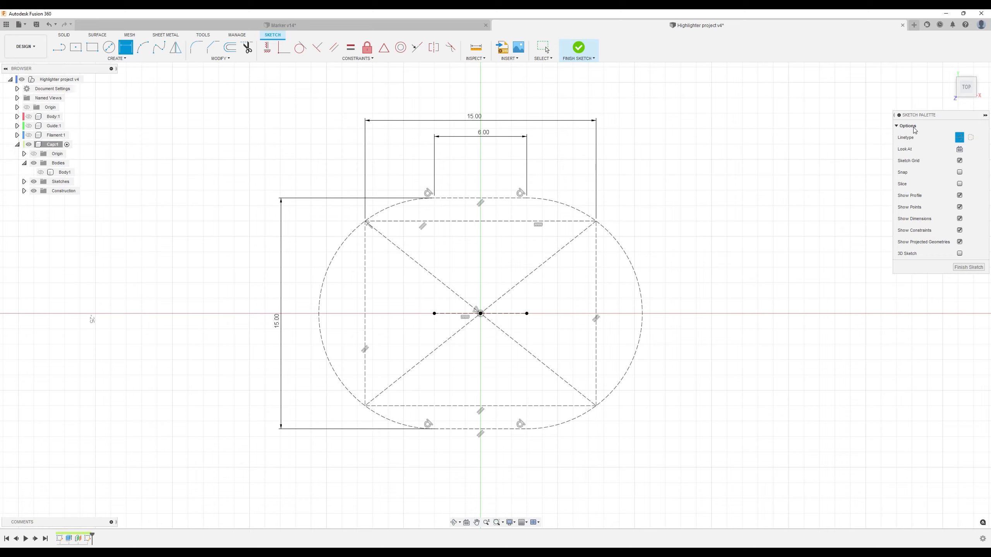
pyautogui.press('Escape')
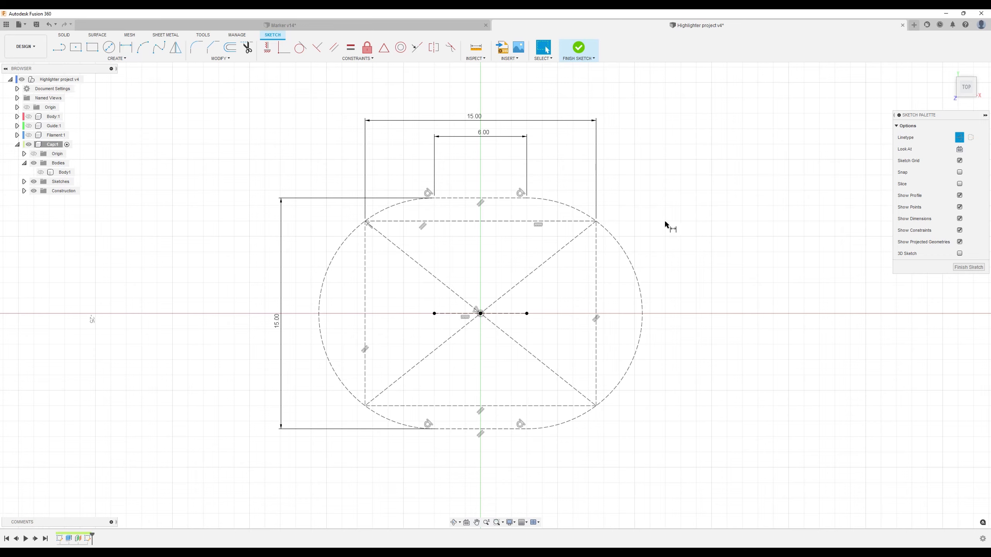
# Convert the rectangle's upper and lower horizontal lines from construction to normal lines
pyautogui.click(564, 224)
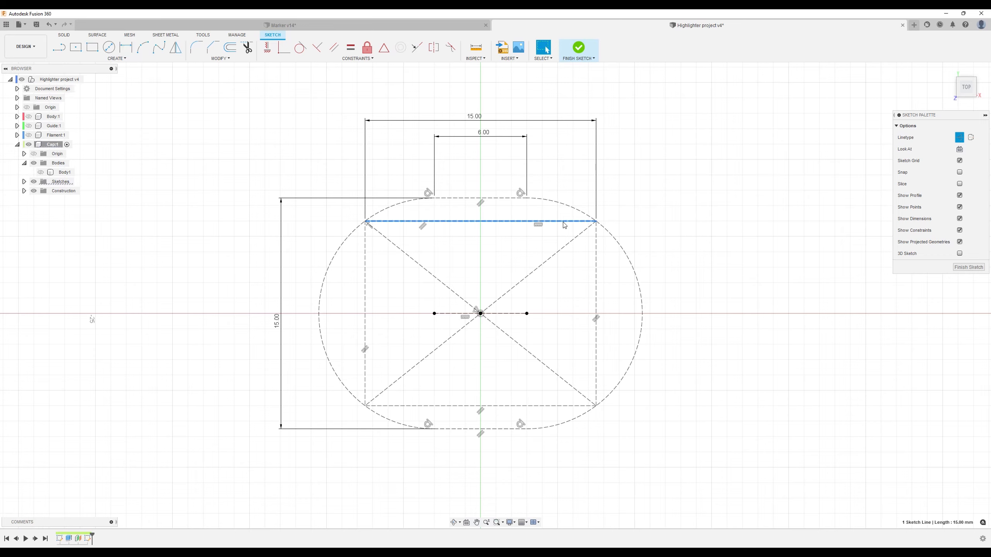
pyautogui.keyDown('ctrl'); pyautogui.click(535, 405); pyautogui.keyUp('ctrl')
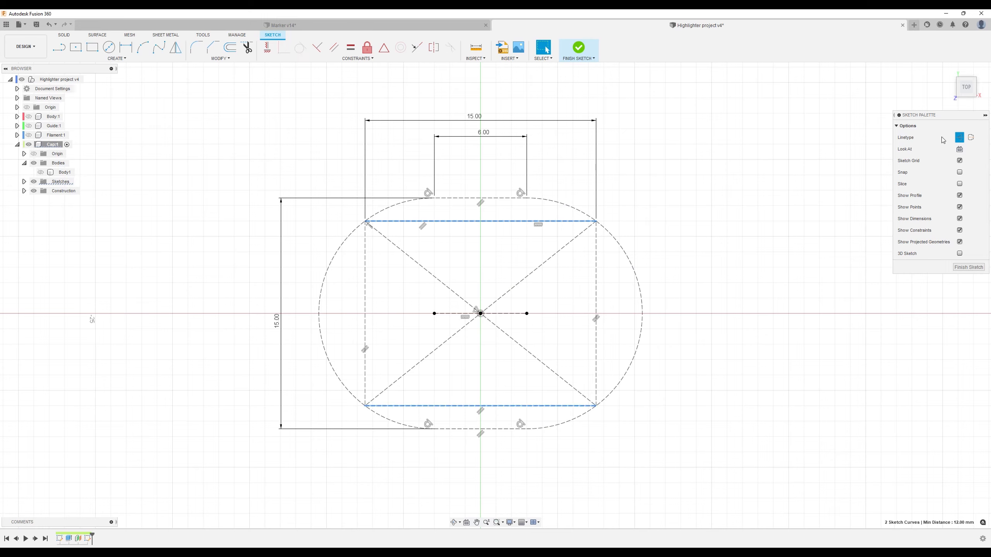
pyautogui.click(959, 137)
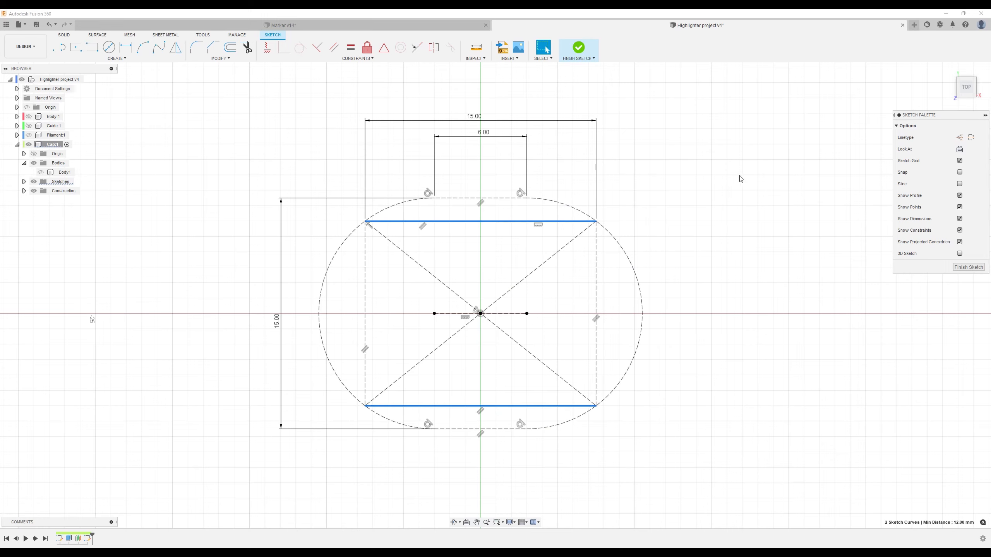
pyautogui.click(687, 207)
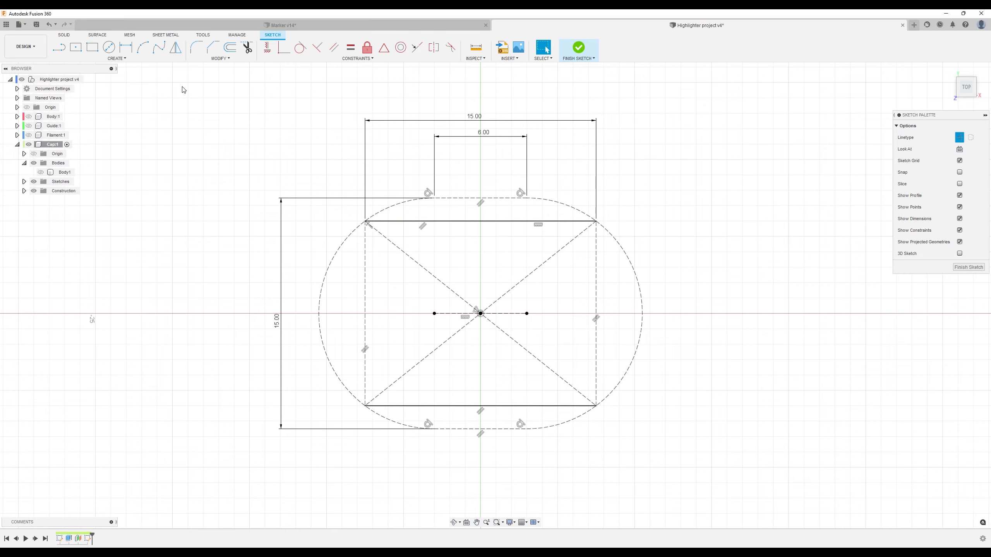
pyautogui.click(144, 49)
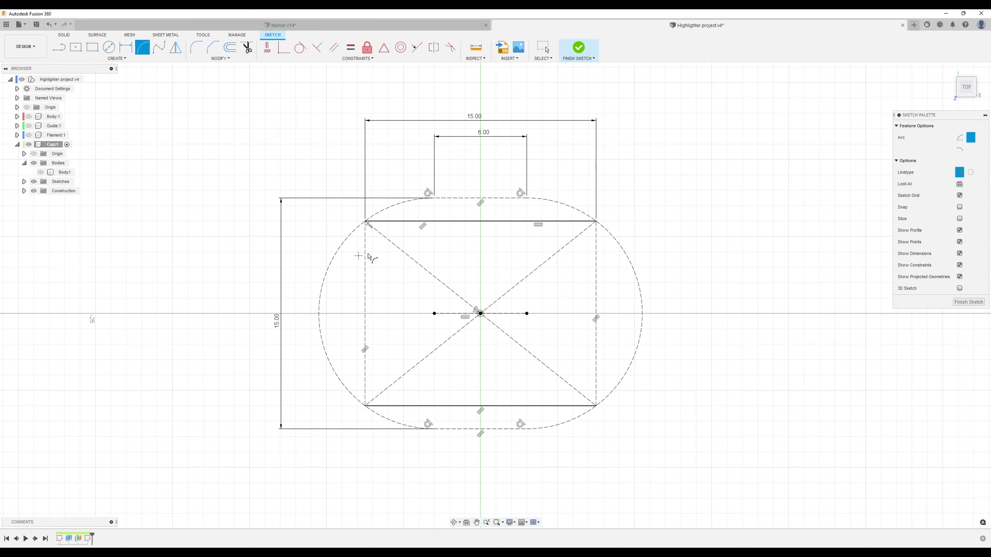
pyautogui.click(365, 221)
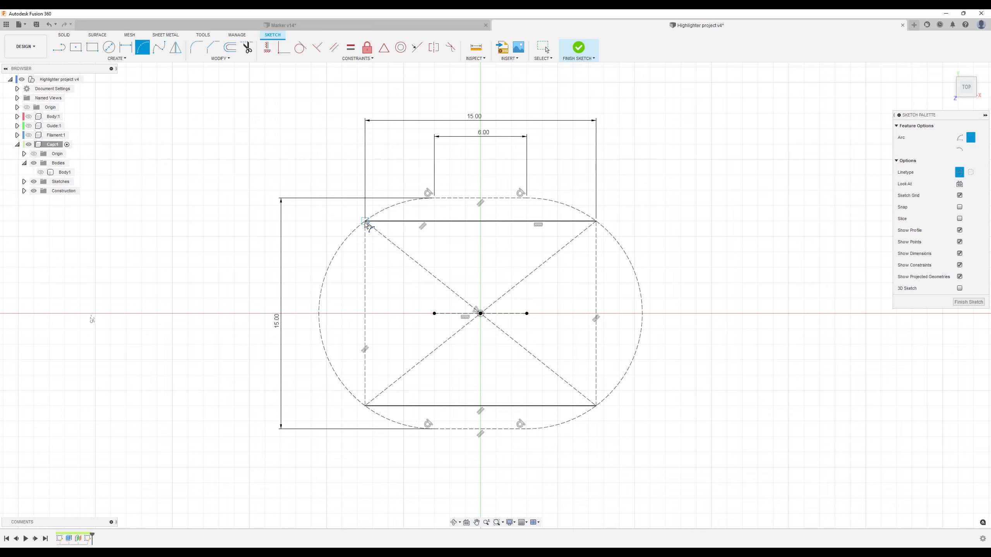
pyautogui.click(365, 406)
pyautogui.press('Escape')
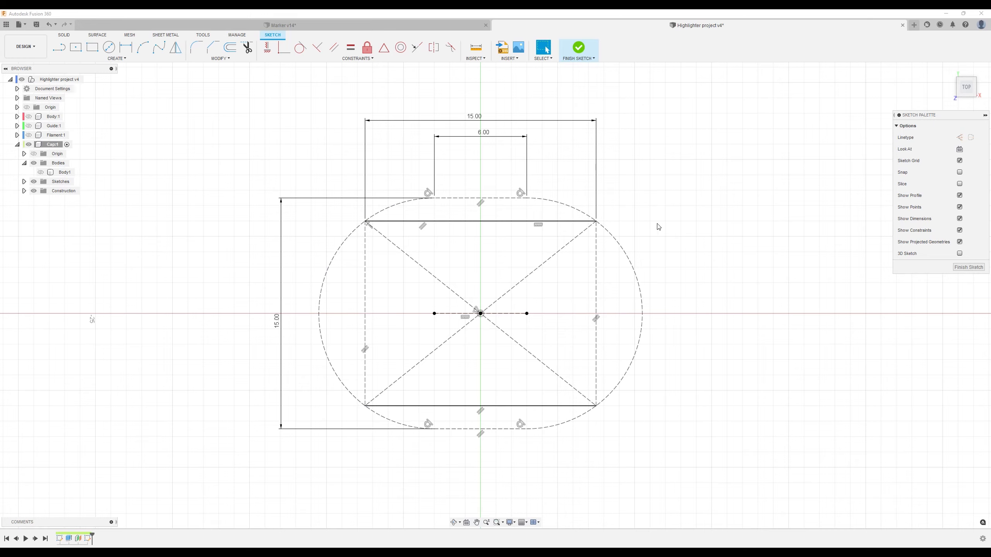
# Draw an outward-bulging three-point arc on each side of the rectangle, joining the ends of its two solid horizontal lines
pyautogui.click(143, 47)
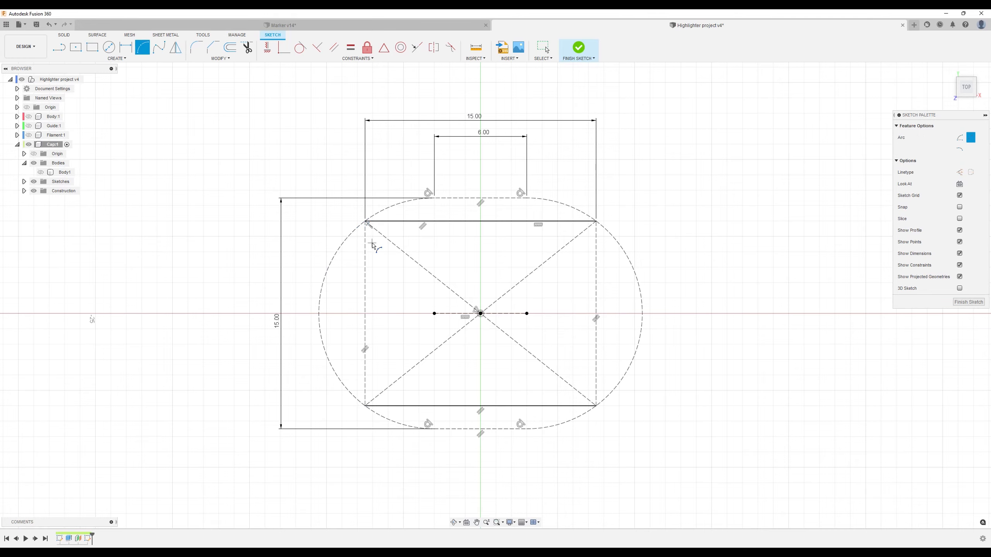
pyautogui.scroll(2, 376, 248)
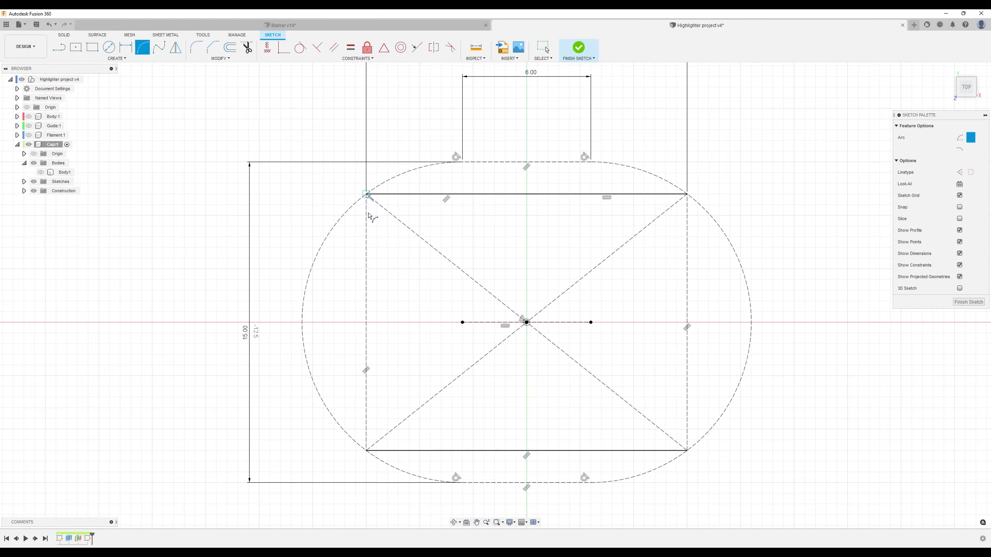
pyautogui.click(366, 194)
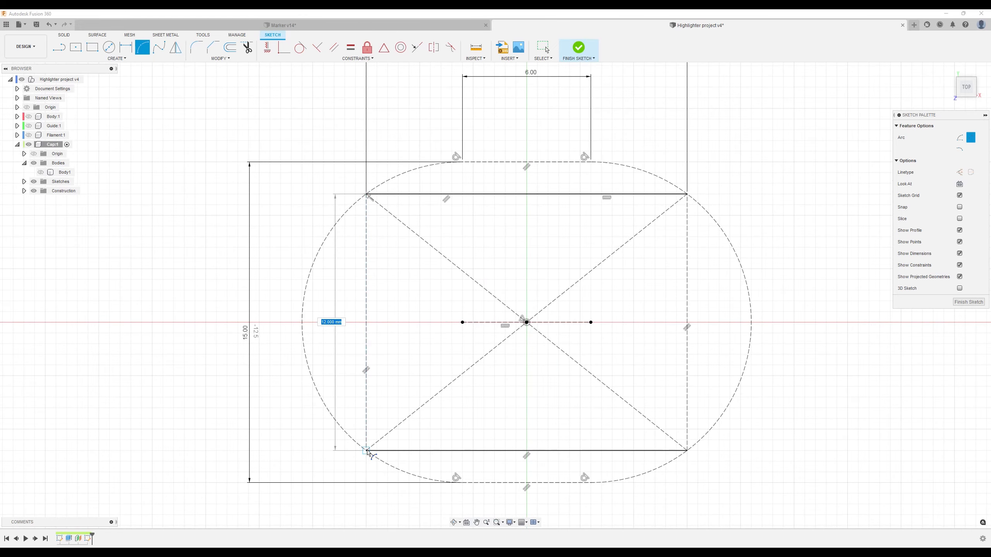
pyautogui.click(367, 451)
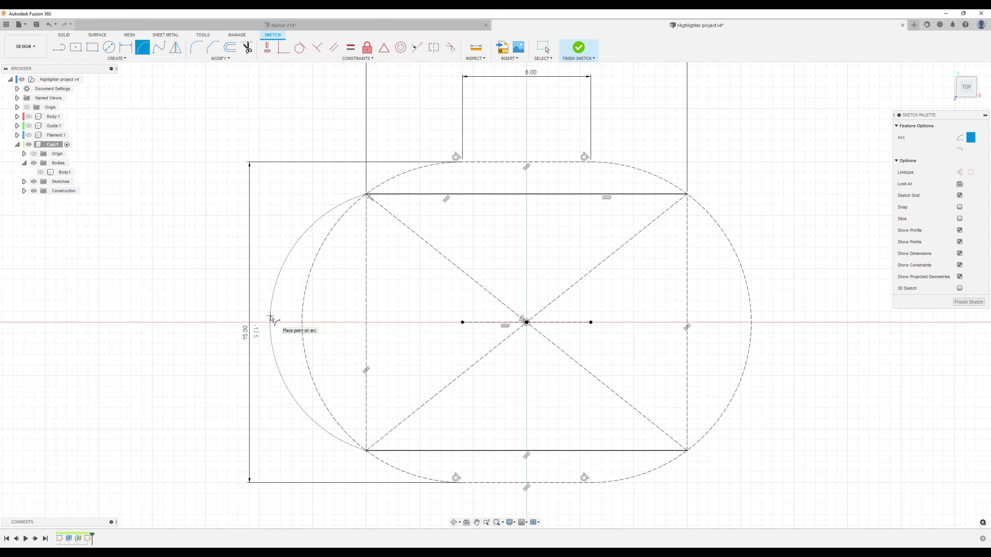
pyautogui.click(271, 317)
pyautogui.click(687, 194)
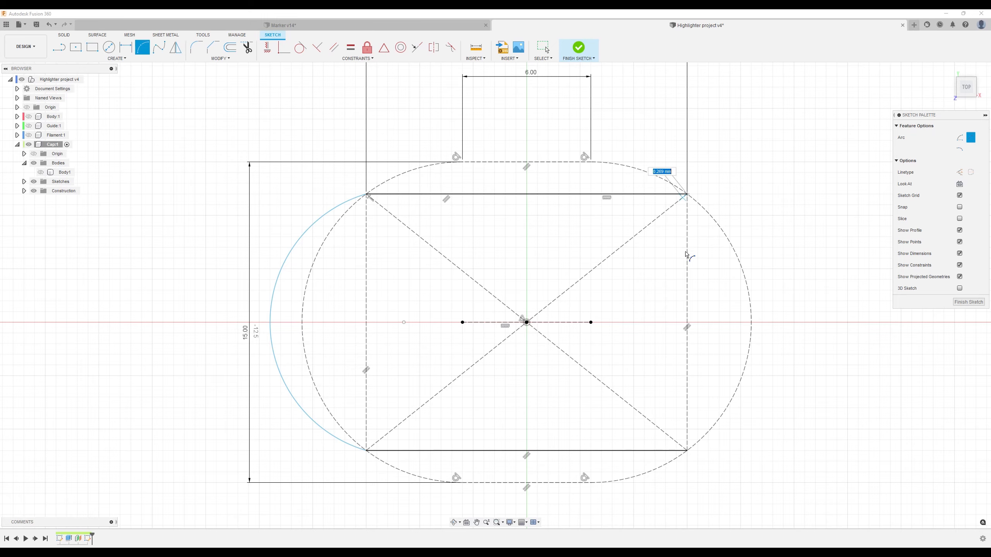
pyautogui.click(686, 451)
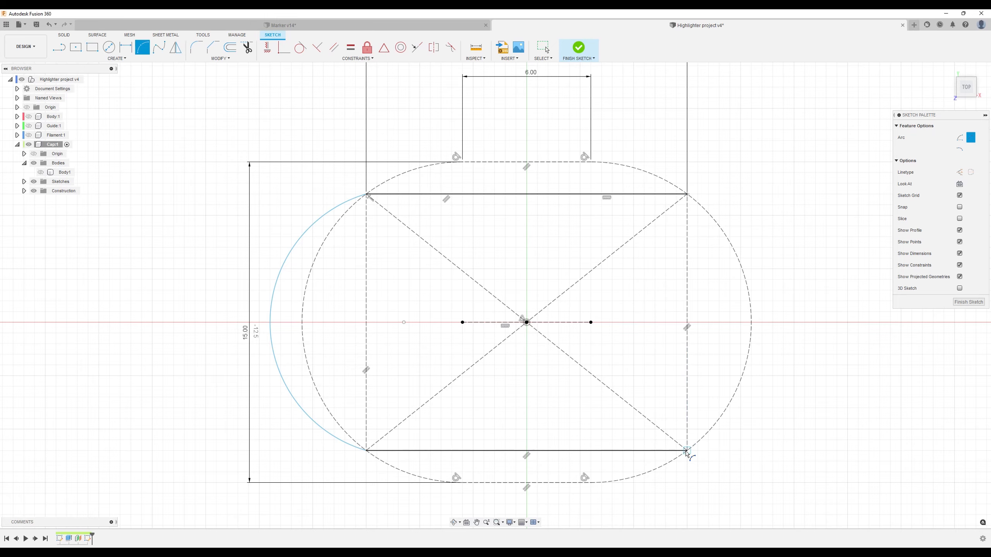
pyautogui.click(779, 325)
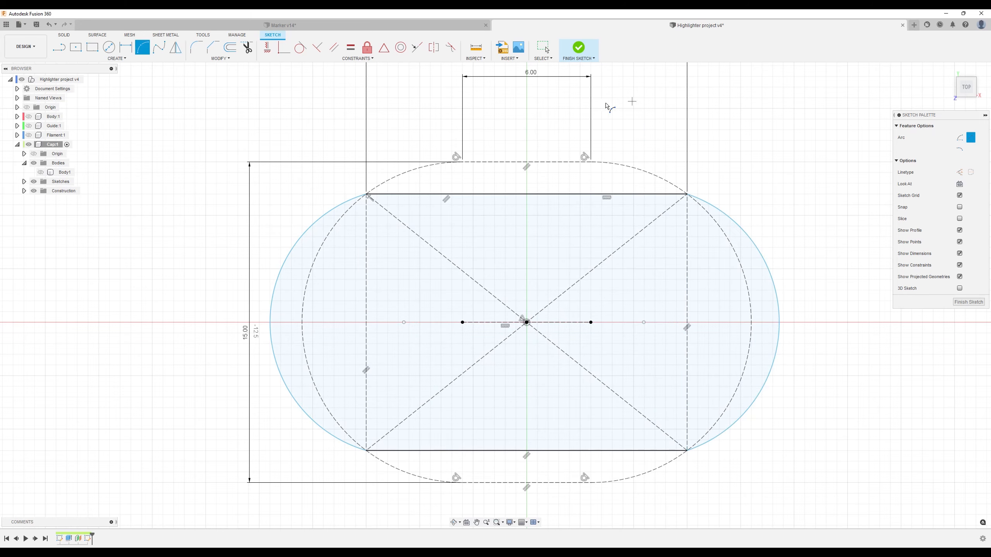
pyautogui.press('Escape')
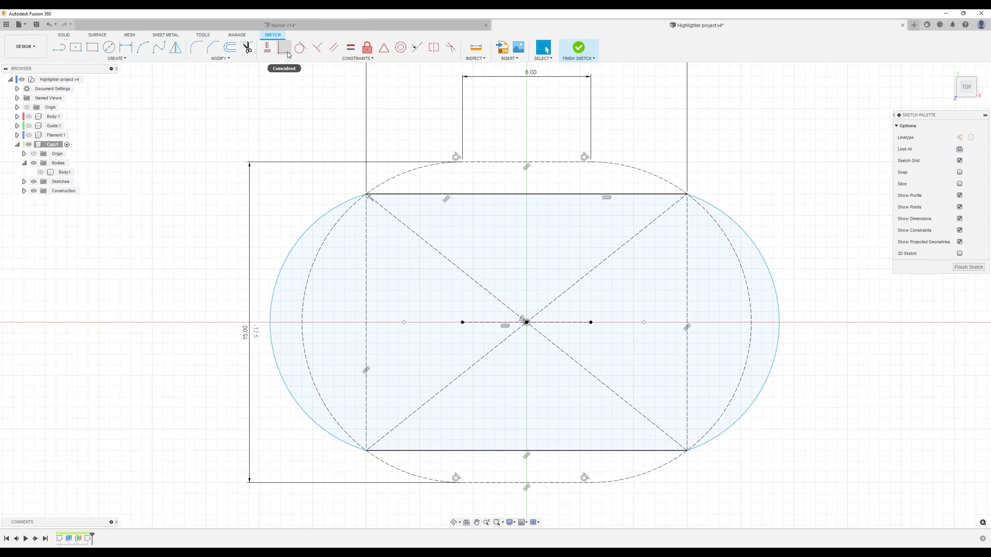
# Make the center points of both side arcs coincident with the matching center points of the construction slot
pyautogui.click(284, 50)
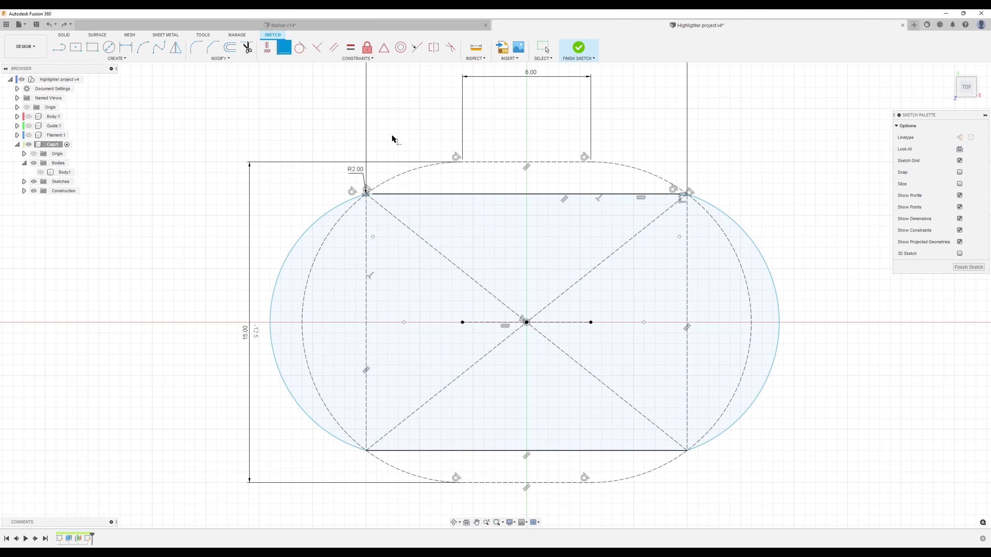
pyautogui.click(404, 323)
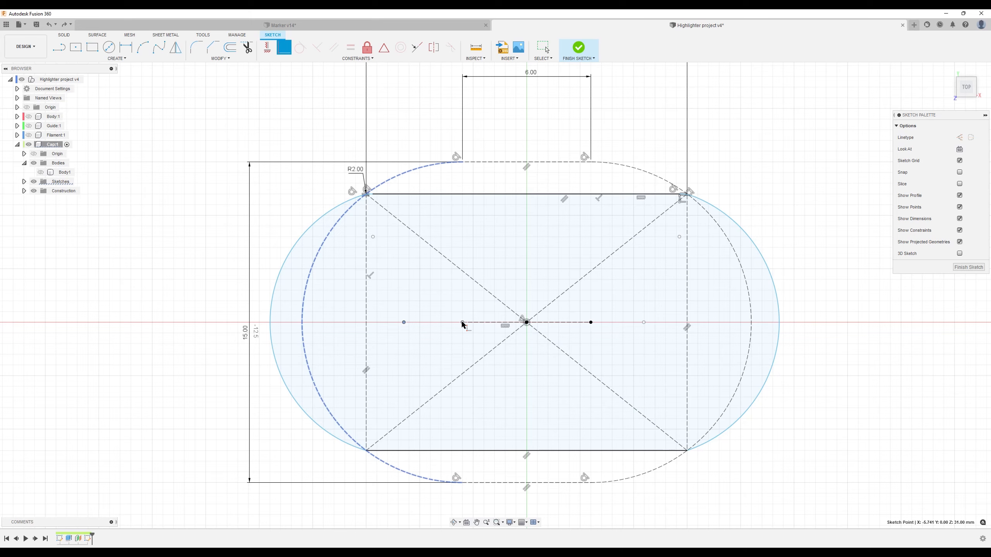
pyautogui.click(462, 323)
pyautogui.click(591, 323)
pyautogui.click(644, 322)
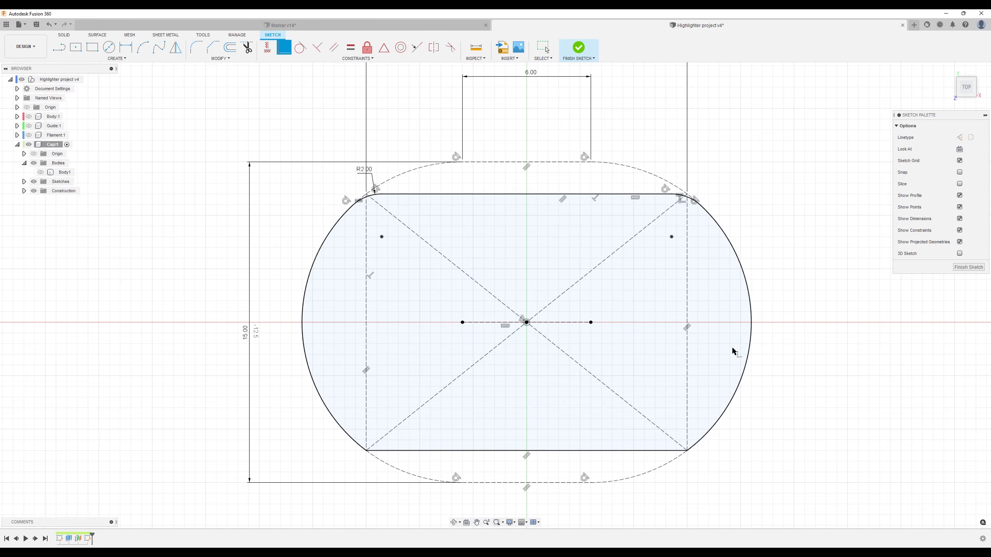
# Fillet the profile's lower-right corner between the bottom line and the solid right arc with a 2 mm radius
pyautogui.click(196, 47)
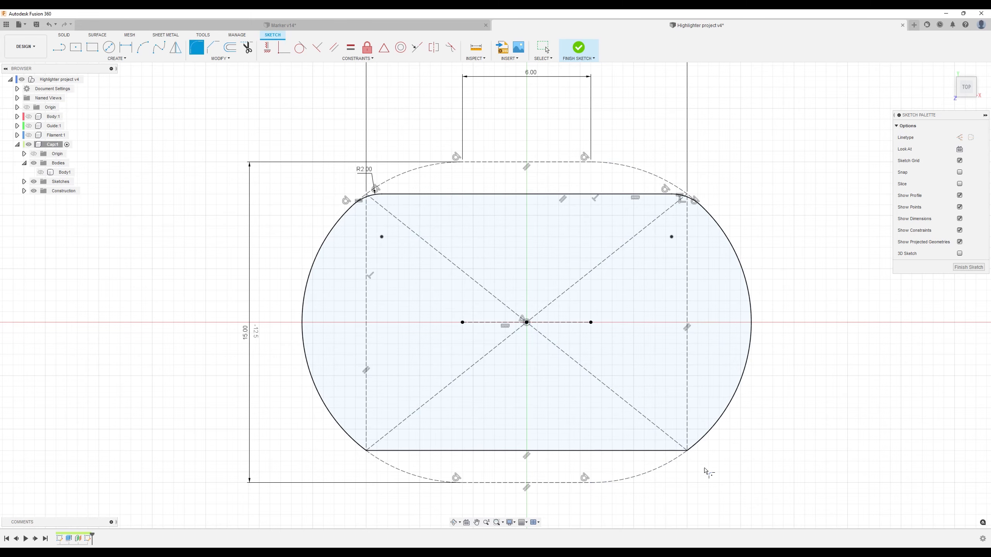
pyautogui.click(670, 453)
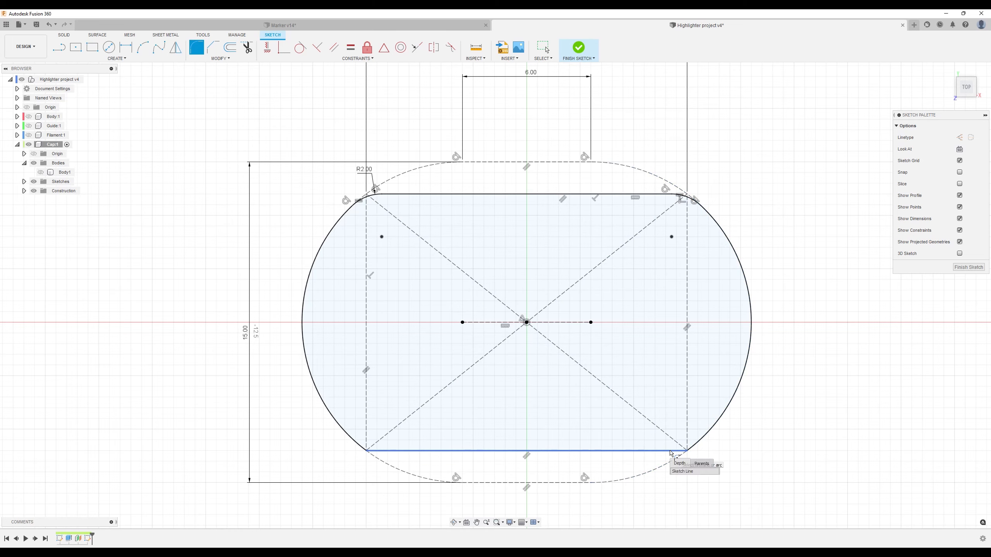
pyautogui.click(701, 444)
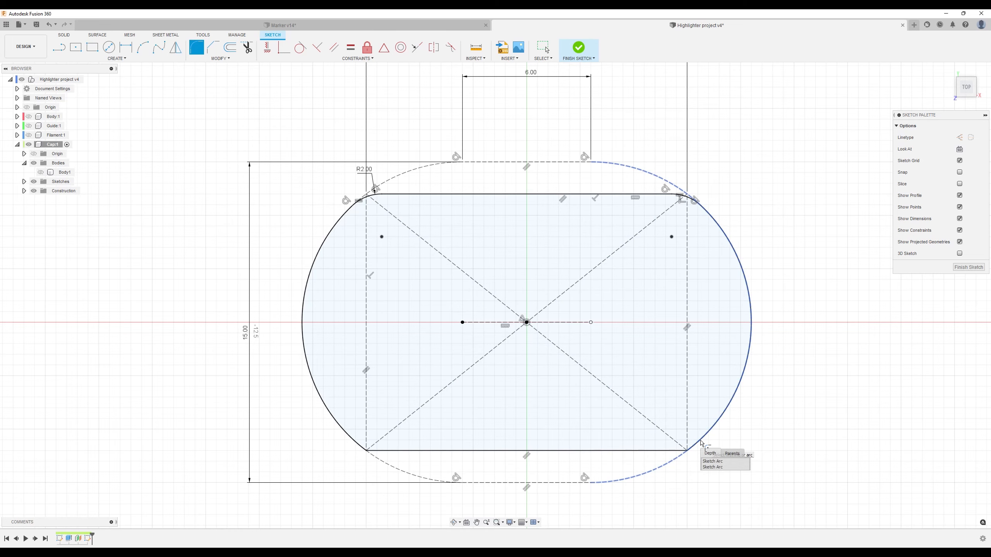
pyautogui.click(711, 467)
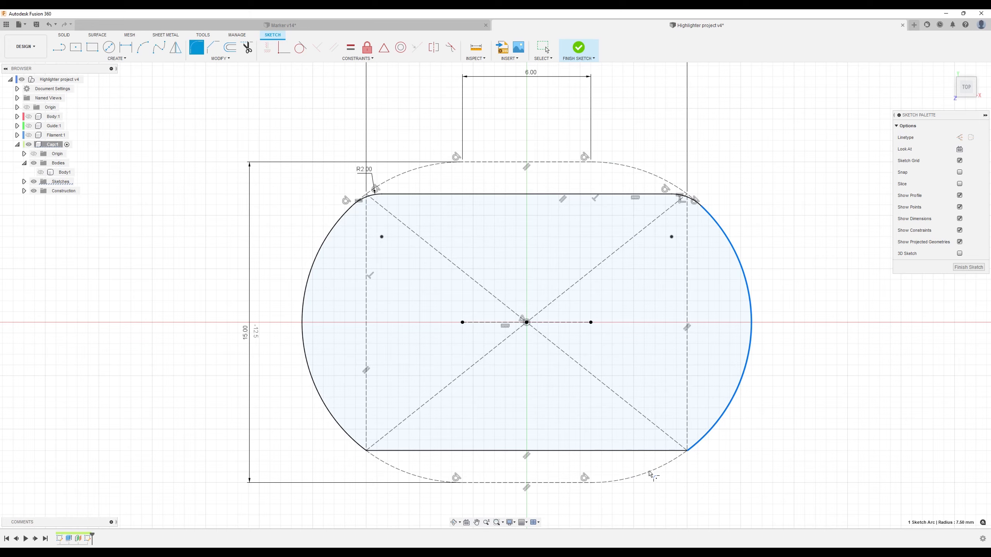
pyautogui.click(663, 452)
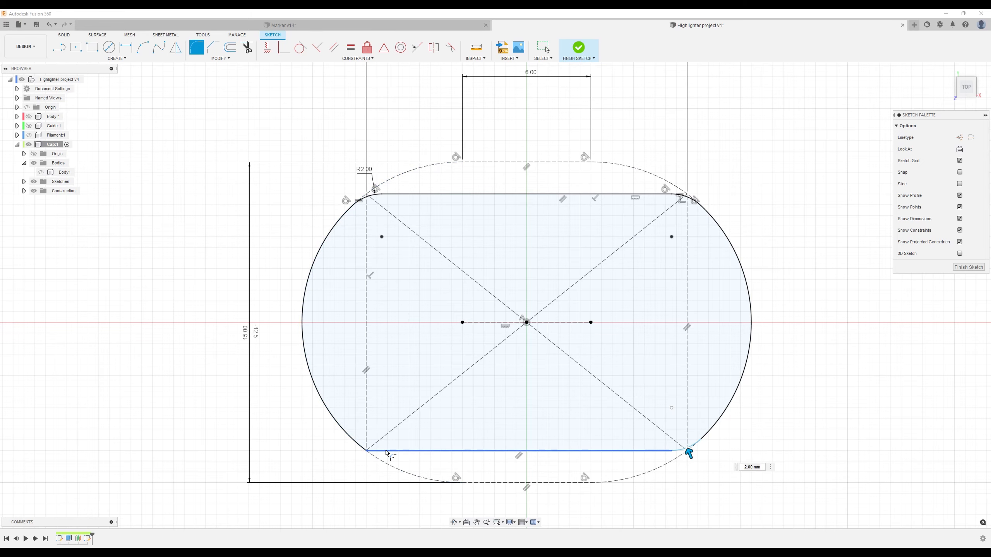
pyautogui.press('Return')
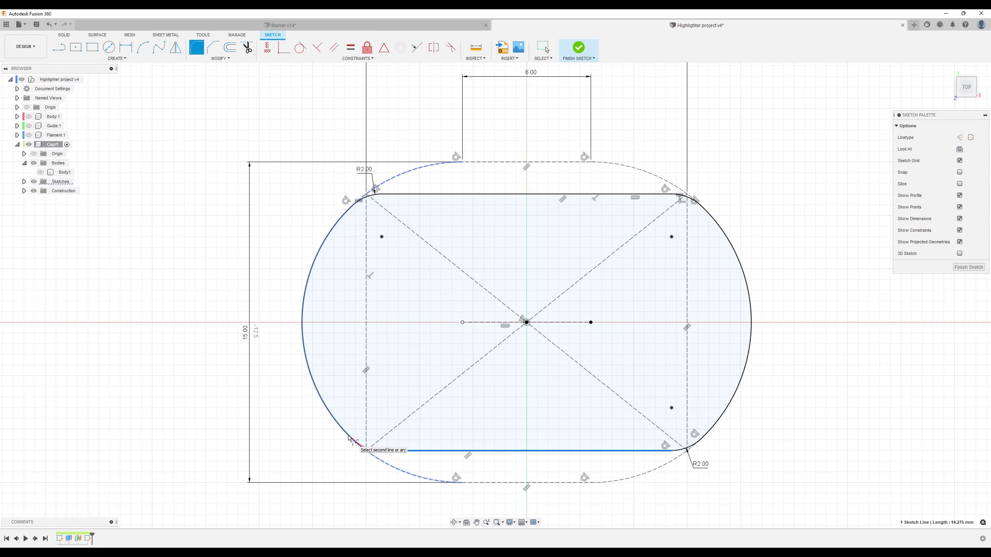
# Fillet the profile's lower-left corner between the bottom line and the solid left arc with a 2 mm radius
pyautogui.click(349, 438)
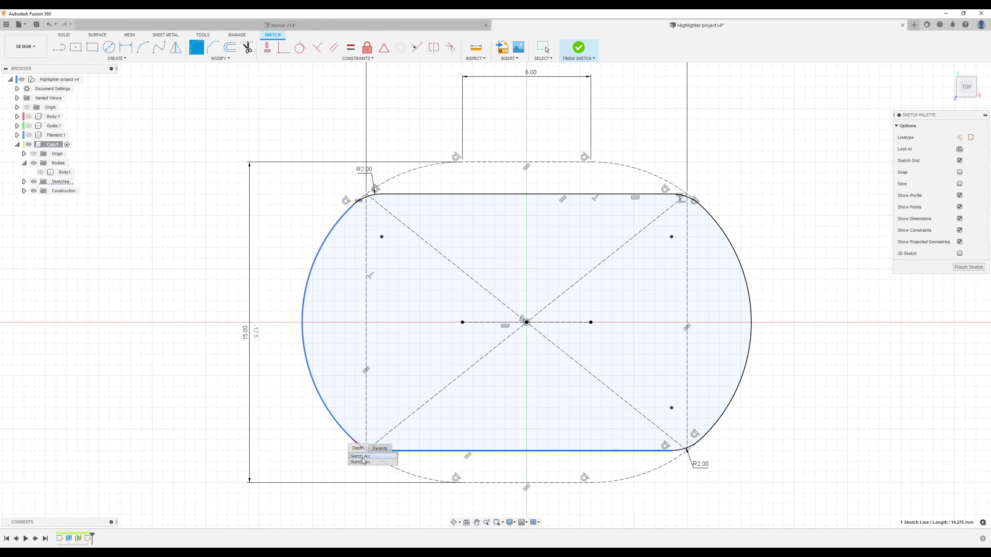
pyautogui.click(361, 457)
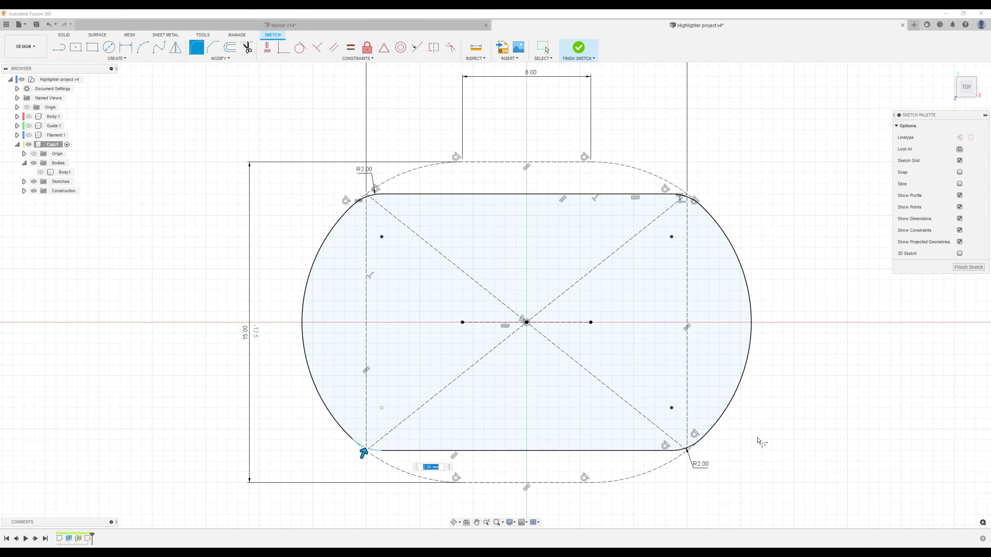
pyautogui.press('Return')
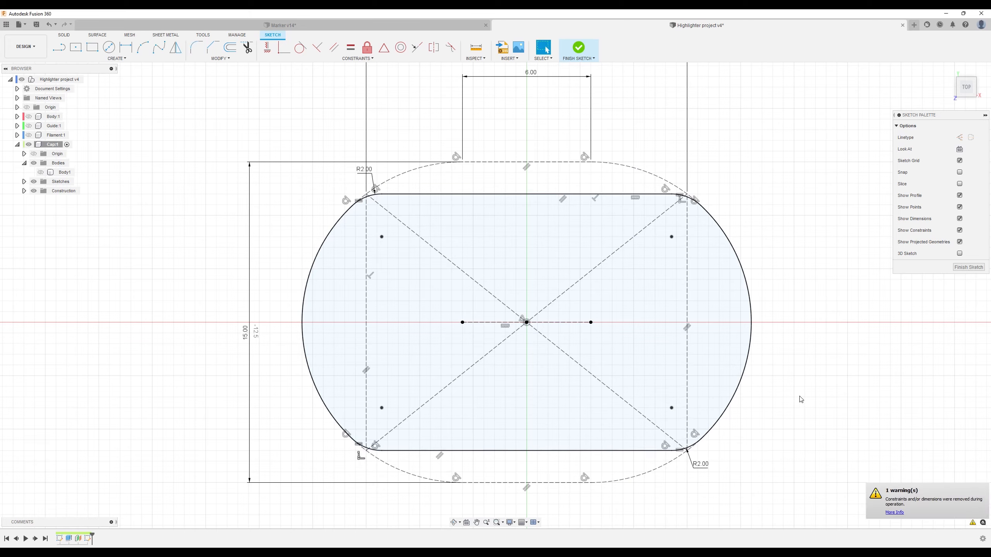
# Reposition the 15 mm, 6 mm and upper-left R2 dimension labels around the cap profile and finish the sketch
pyautogui.scroll(-3, 803, 357)
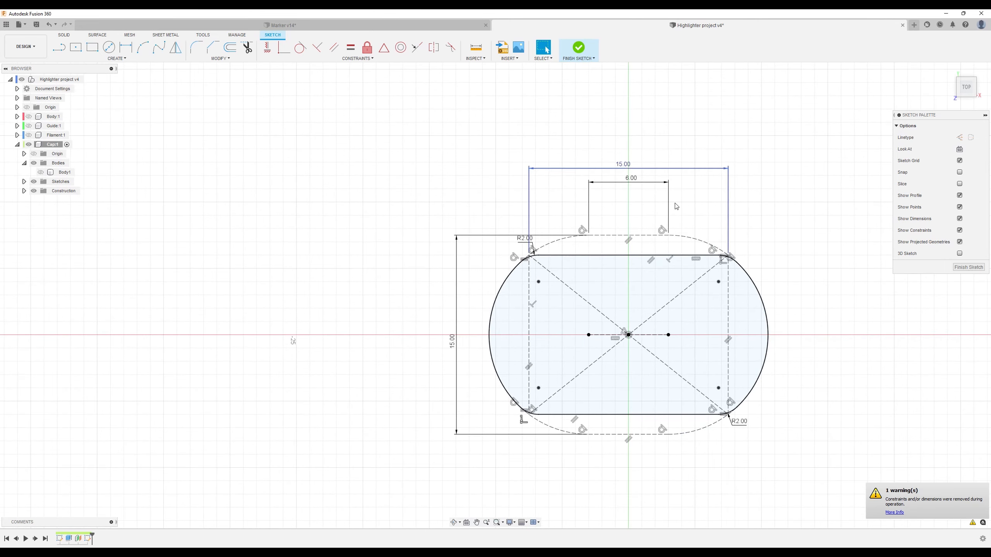
pyautogui.moveTo(636, 183); pyautogui.dragTo(636, 209)
pyautogui.moveTo(626, 166); pyautogui.dragTo(627, 184)
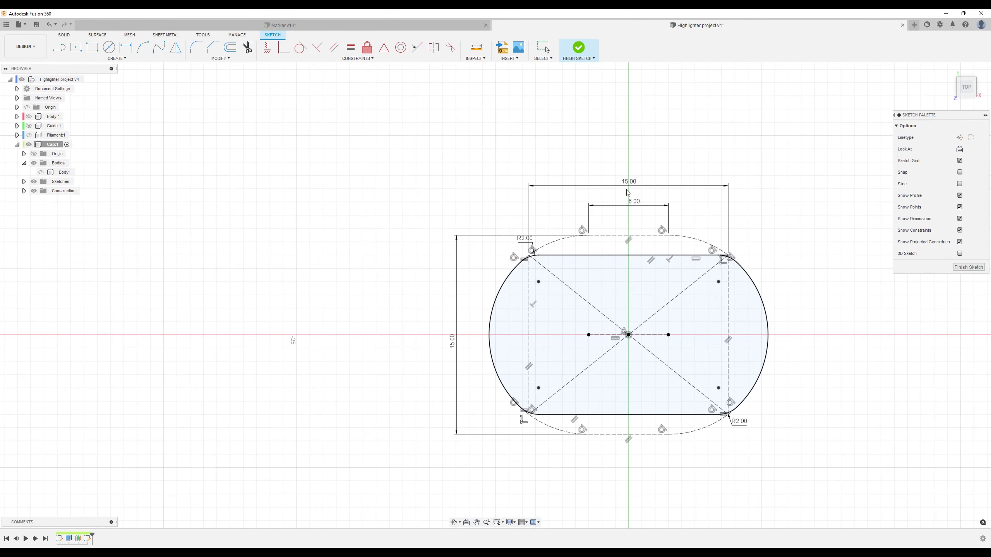
pyautogui.moveTo(457, 343); pyautogui.dragTo(464, 342)
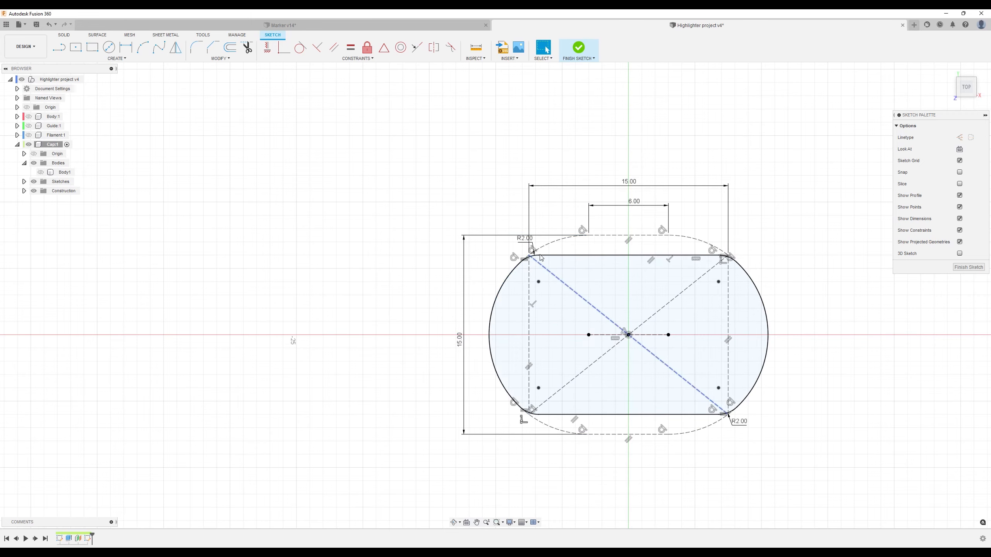
pyautogui.moveTo(537, 247); pyautogui.dragTo(492, 250)
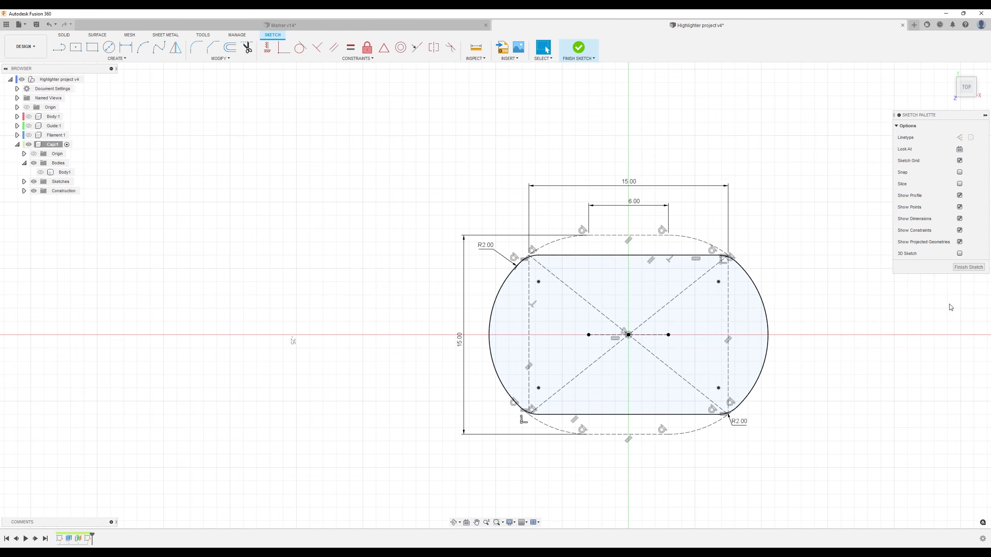
pyautogui.click(969, 269)
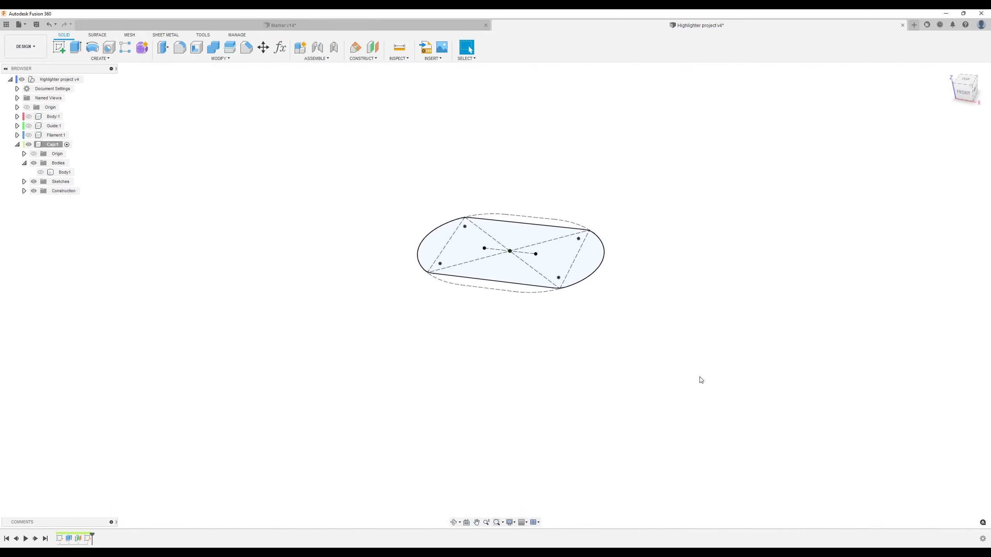
# Show the cap's Body1 and start a sketch on the vertical front plane through the origin
pyautogui.click(40, 172)
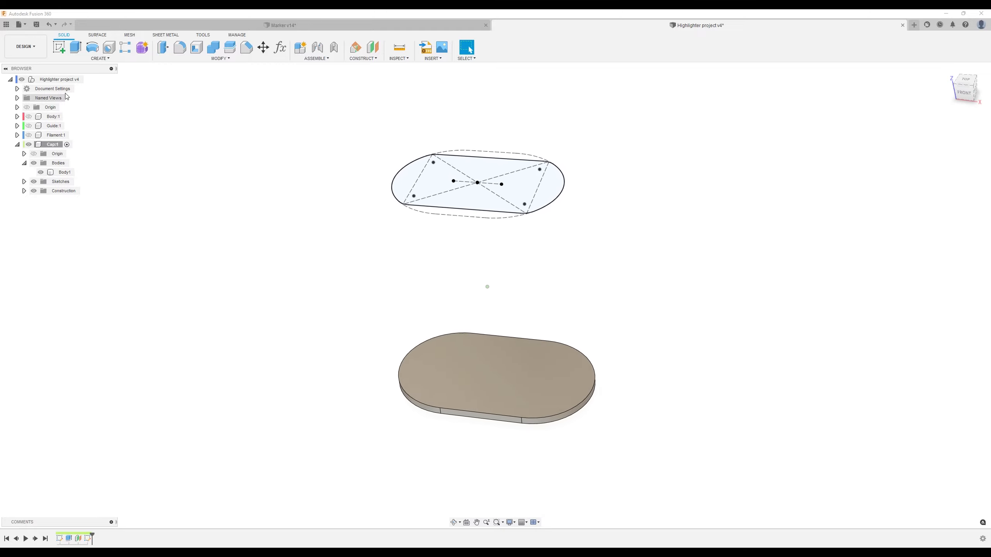
pyautogui.click(964, 89)
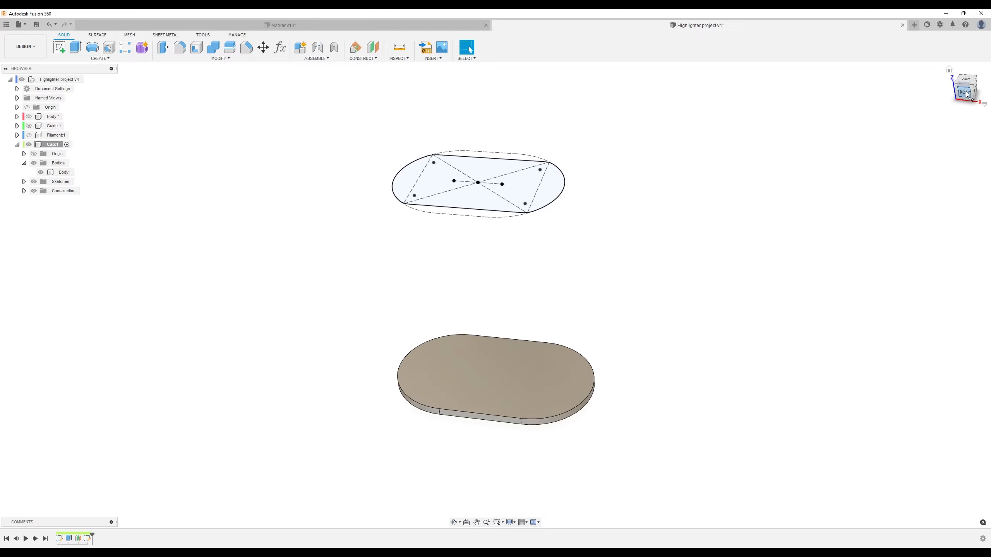
pyautogui.click(59, 47)
pyautogui.click(497, 414)
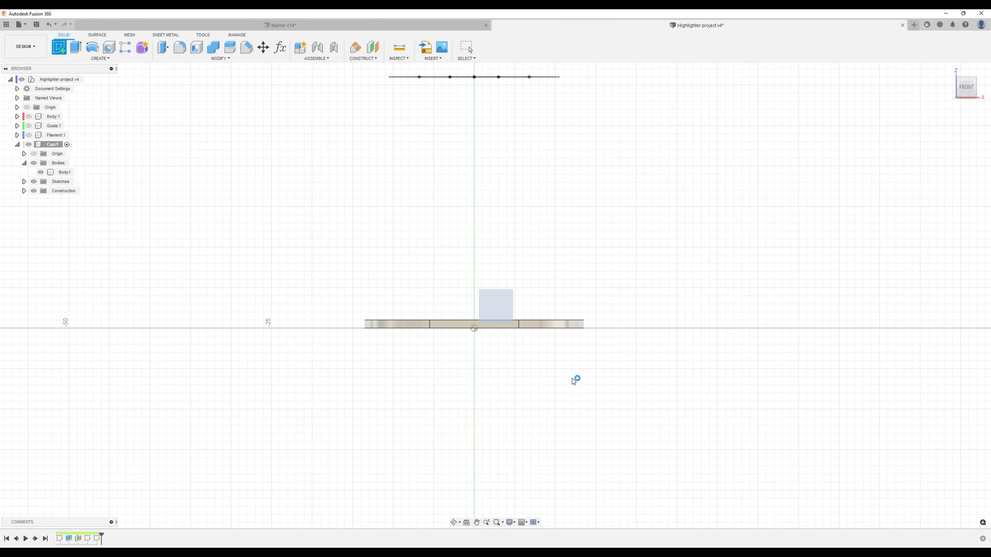
pyautogui.scroll(1, 554, 346)
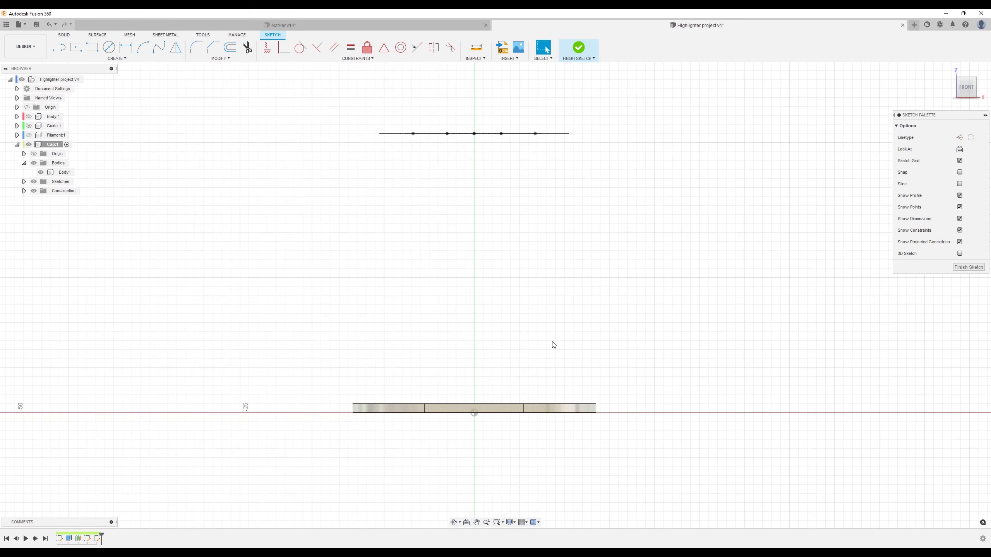
pyautogui.click(59, 47)
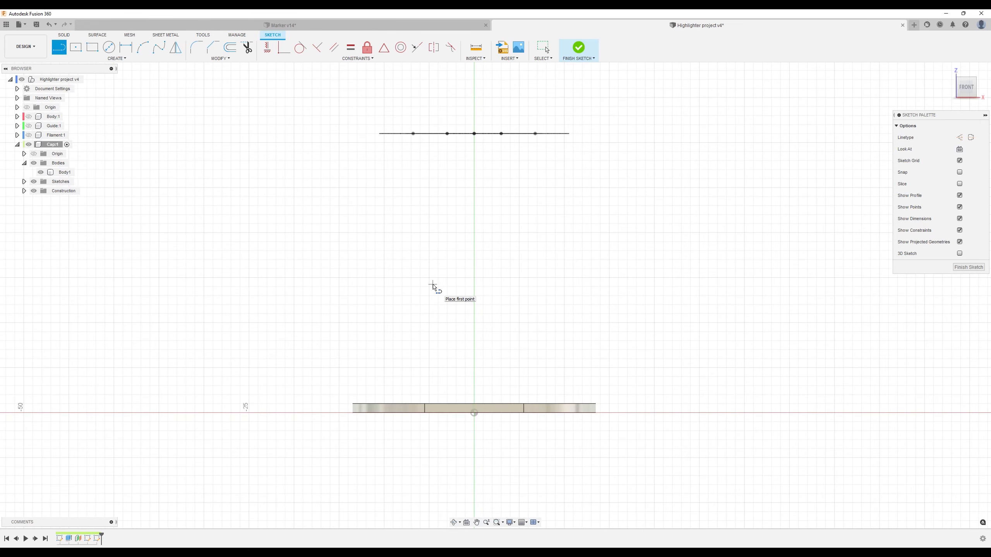
pyautogui.press('Escape')
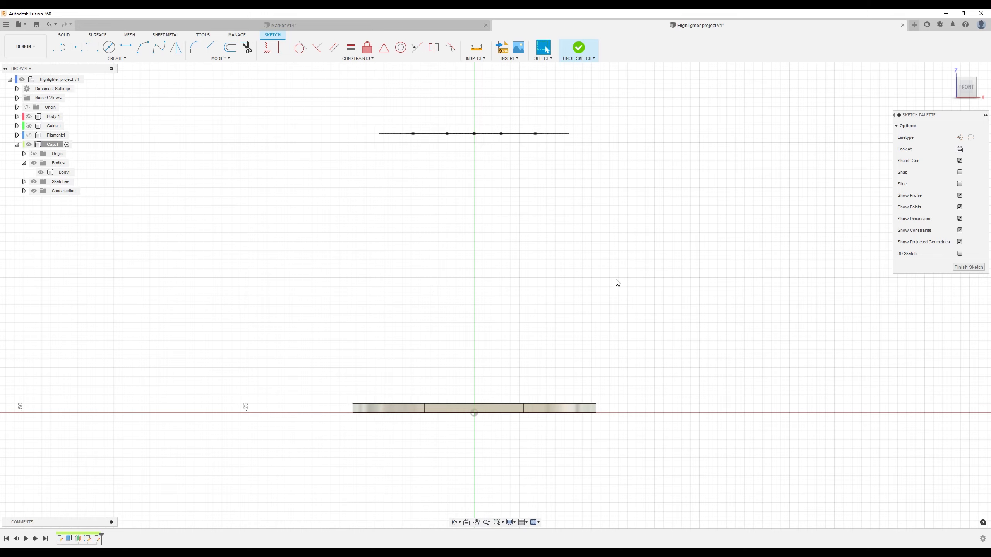
# Project the left and right side arcs of the upper profile and the plate's rounded top edges into the sketch
pyautogui.press('p')
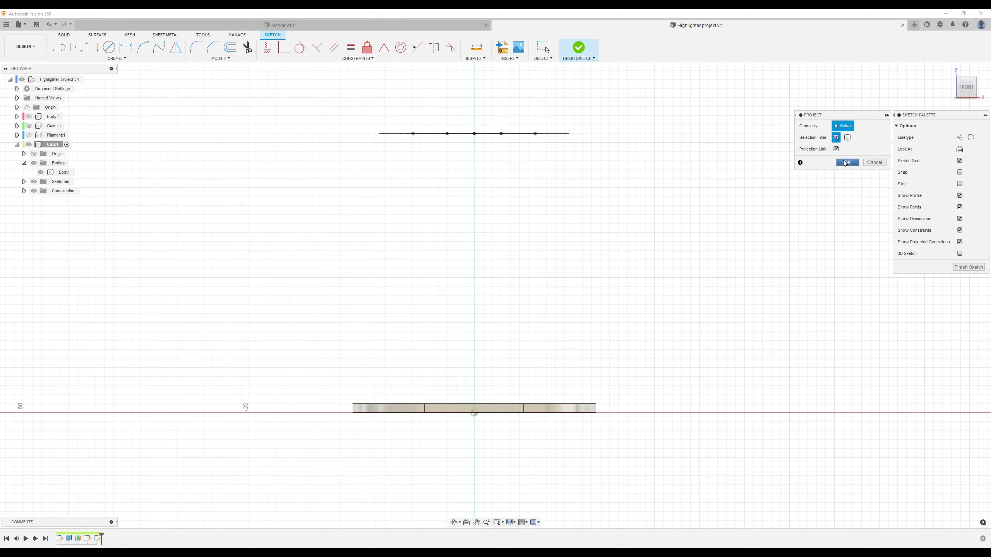
pyautogui.click(564, 135)
pyautogui.click(565, 134)
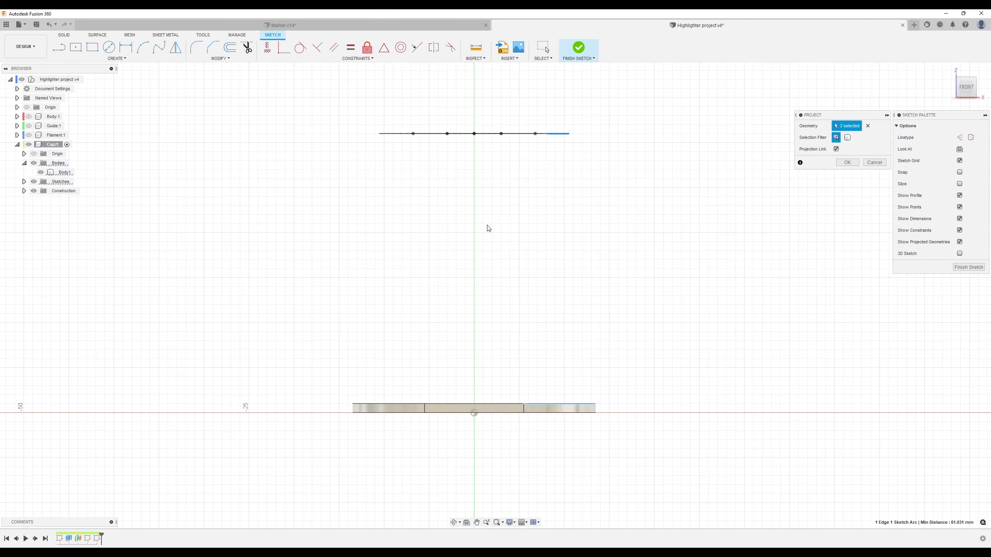
pyautogui.click(386, 134)
pyautogui.click(361, 403)
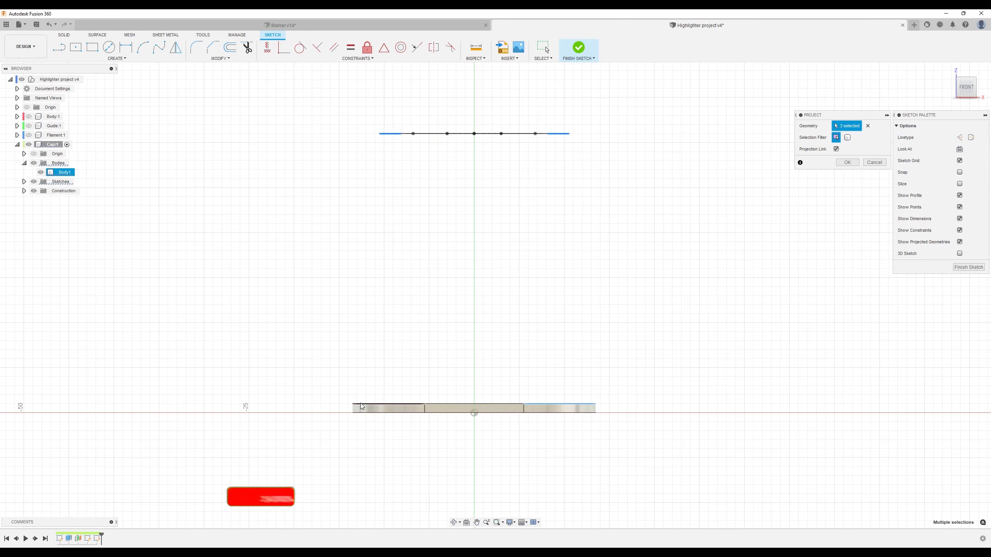
pyautogui.click(561, 409)
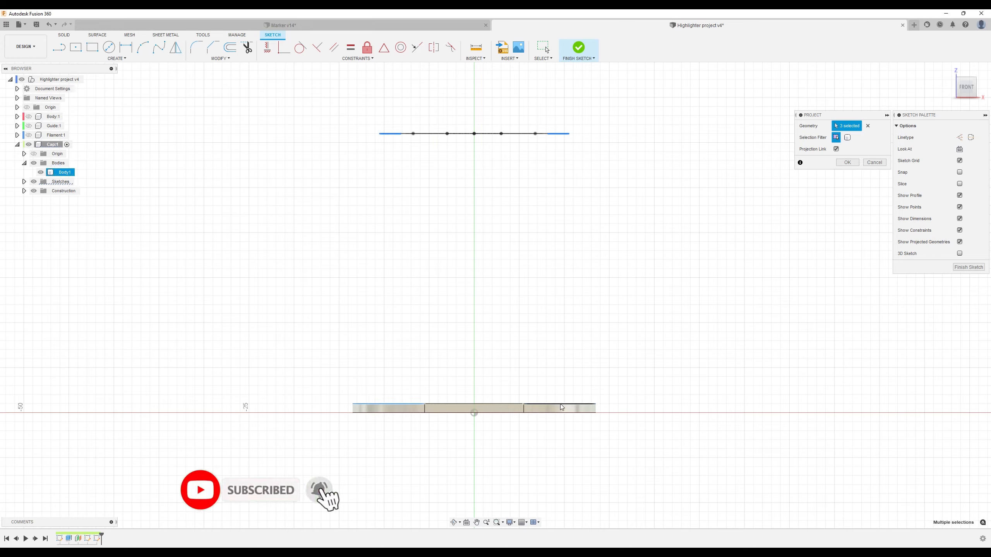
pyautogui.click(580, 404)
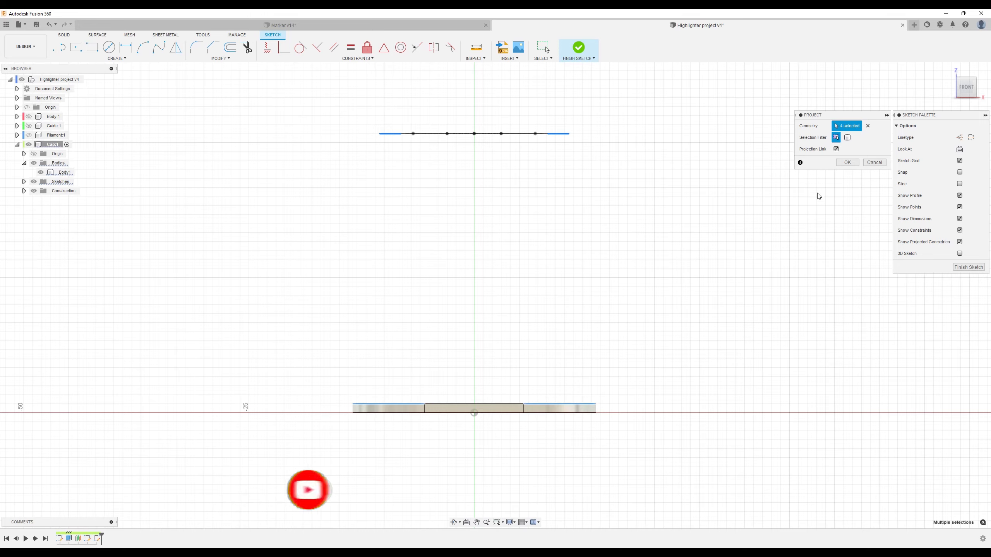
pyautogui.click(847, 162)
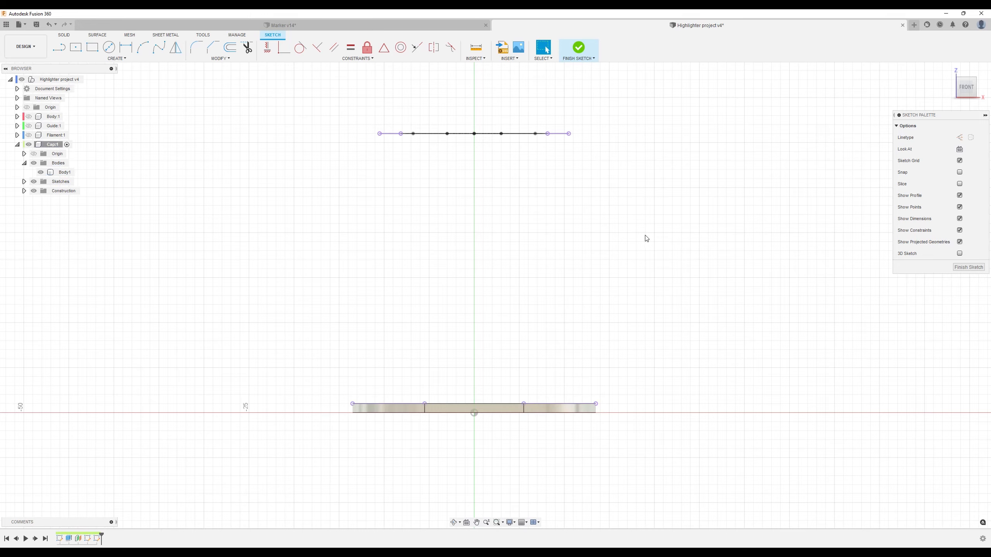
# Draw an outward-bulging three-point arc from the upper profile's left endpoint to the plate's upper-left endpoint
pyautogui.click(143, 48)
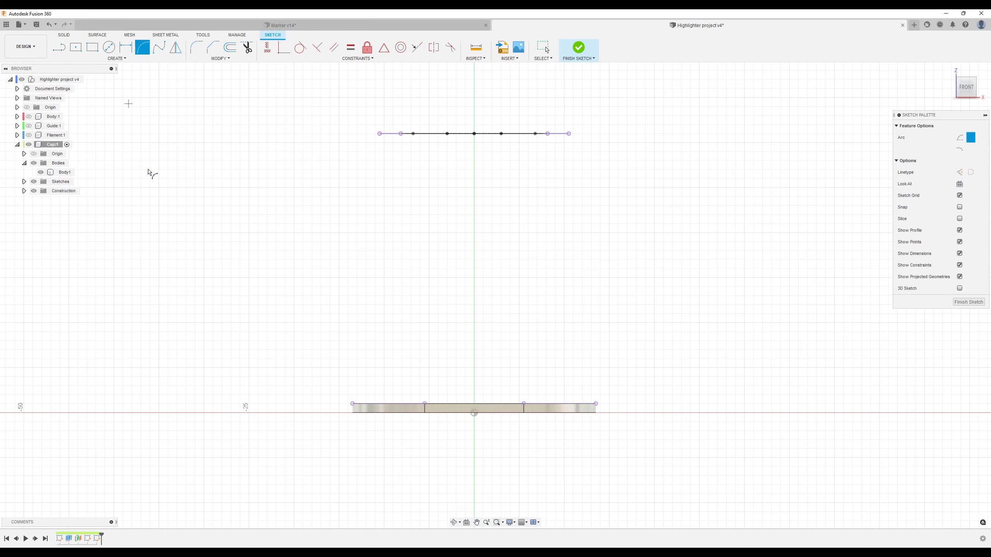
pyautogui.click(380, 134)
pyautogui.click(352, 404)
pyautogui.click(343, 293)
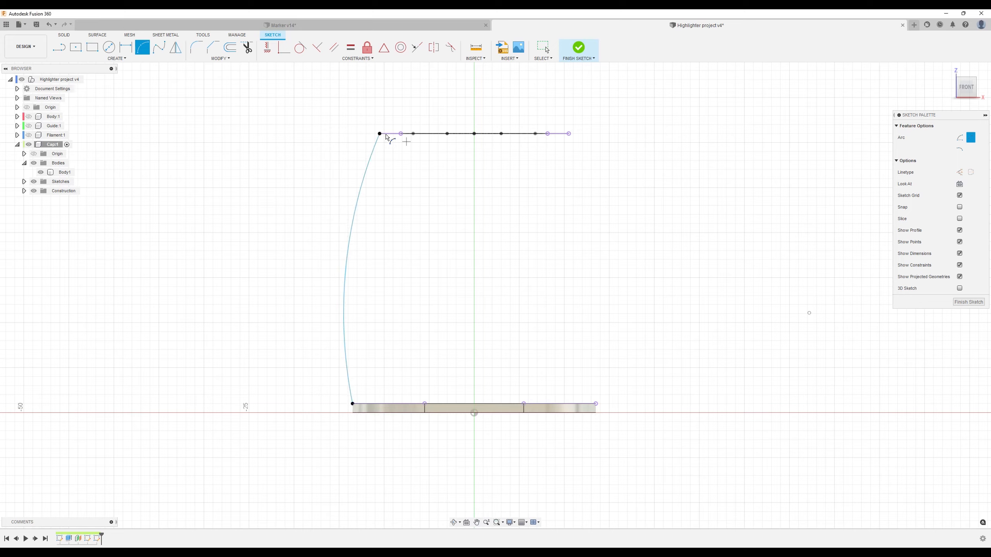
# Dimension the left side arc with a radius of 220 mm
pyautogui.click(126, 48)
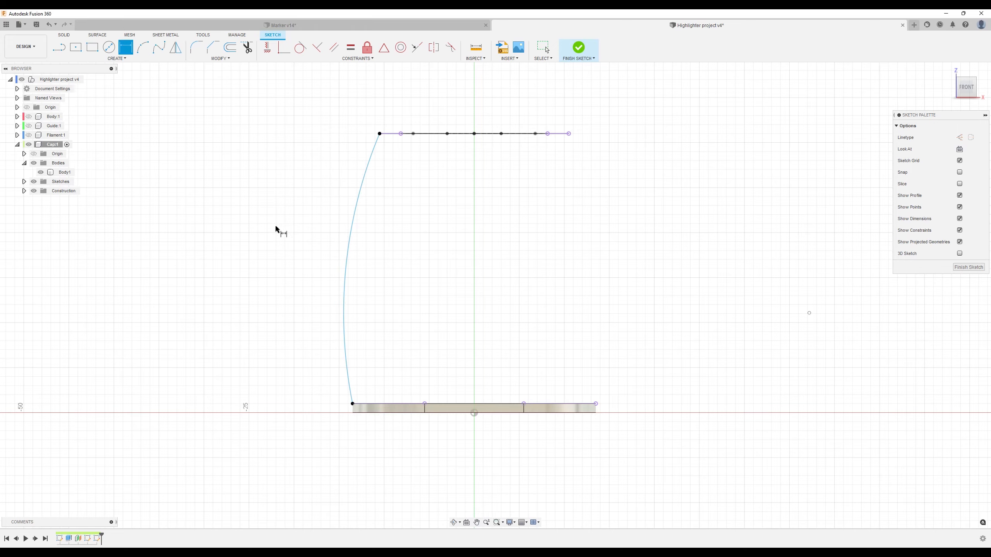
pyautogui.click(347, 268)
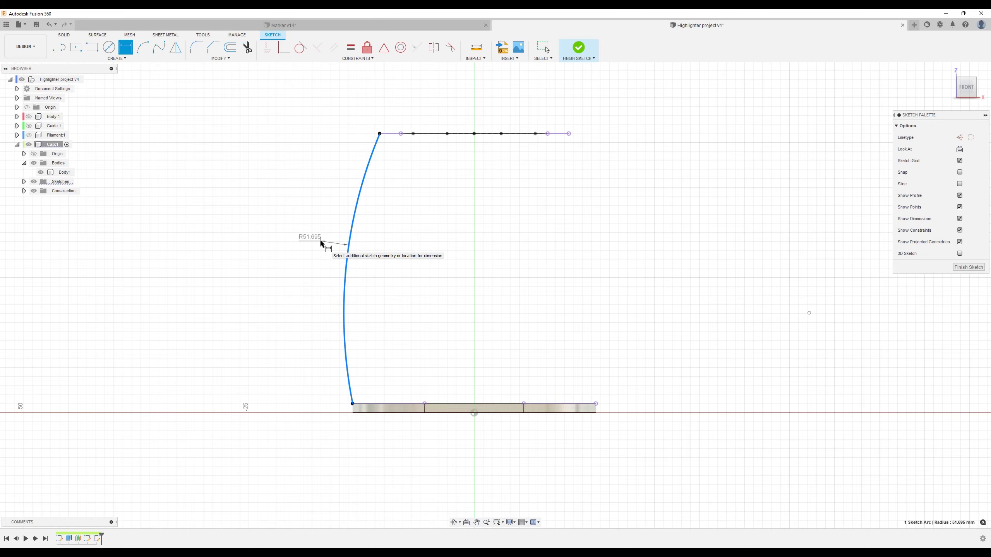
pyautogui.click(321, 243)
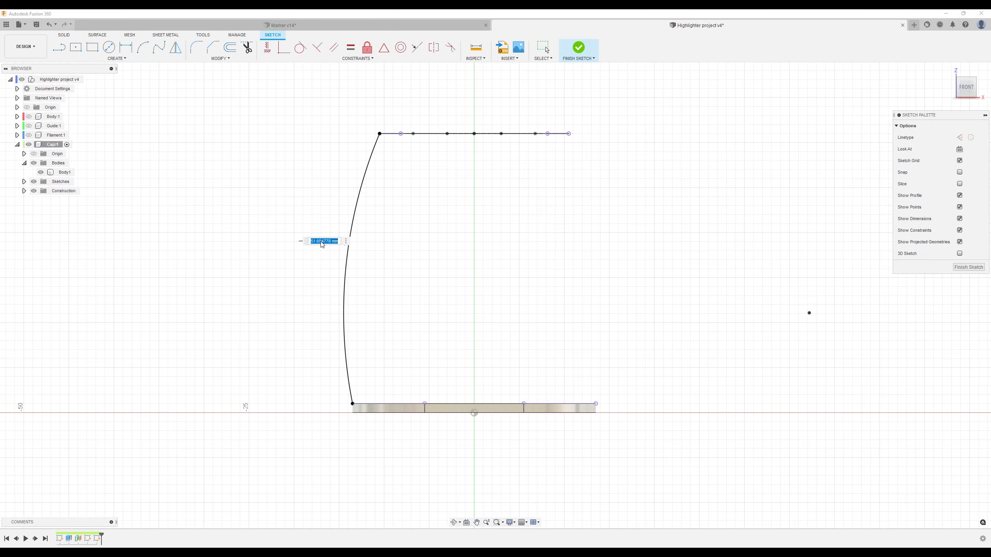
pyautogui.write('220')
pyautogui.press('Return')
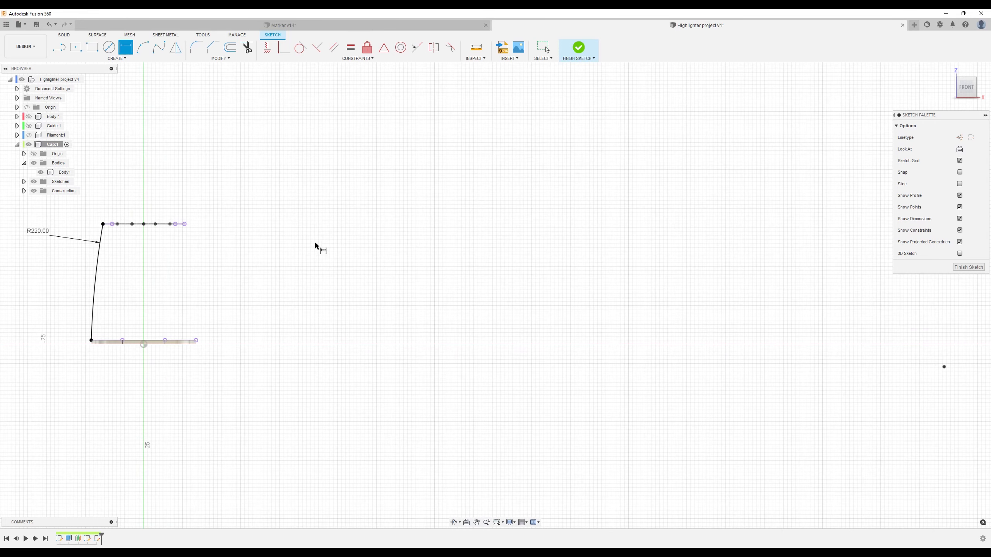
# Draw a vertical construction line from the upper profile's center point down to the origin
pyautogui.moveTo(316, 280); pyautogui.dragTo(600, 278, button='middle')
pyautogui.scroll(2, 570, 291)
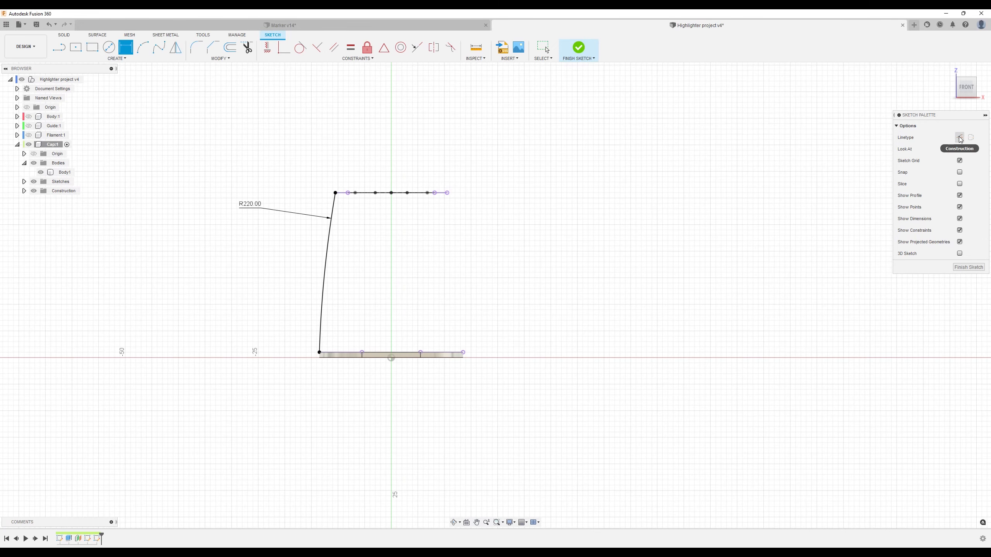
pyautogui.click(60, 49)
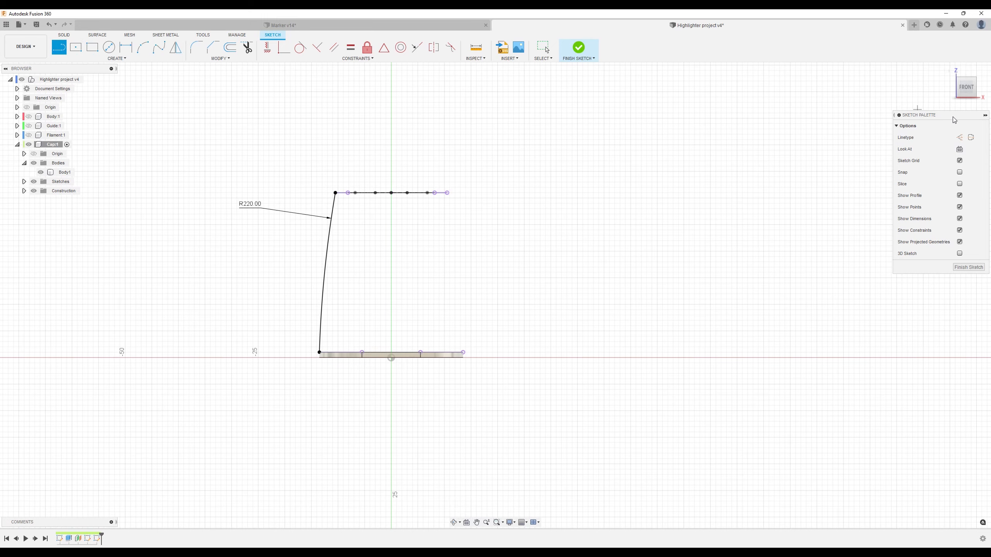
pyautogui.click(959, 137)
pyautogui.scroll(1, 495, 290)
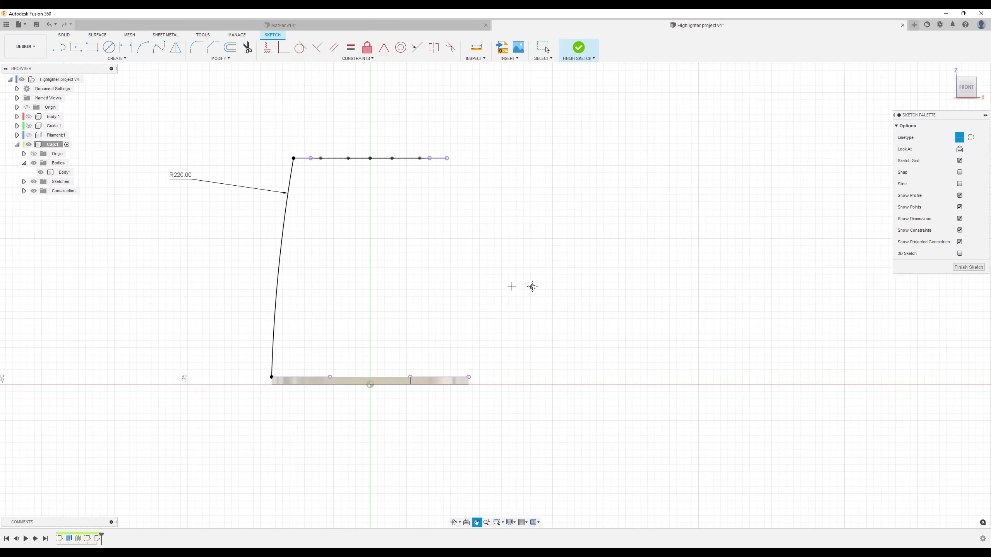
pyautogui.moveTo(531, 285); pyautogui.dragTo(568, 279, button='middle')
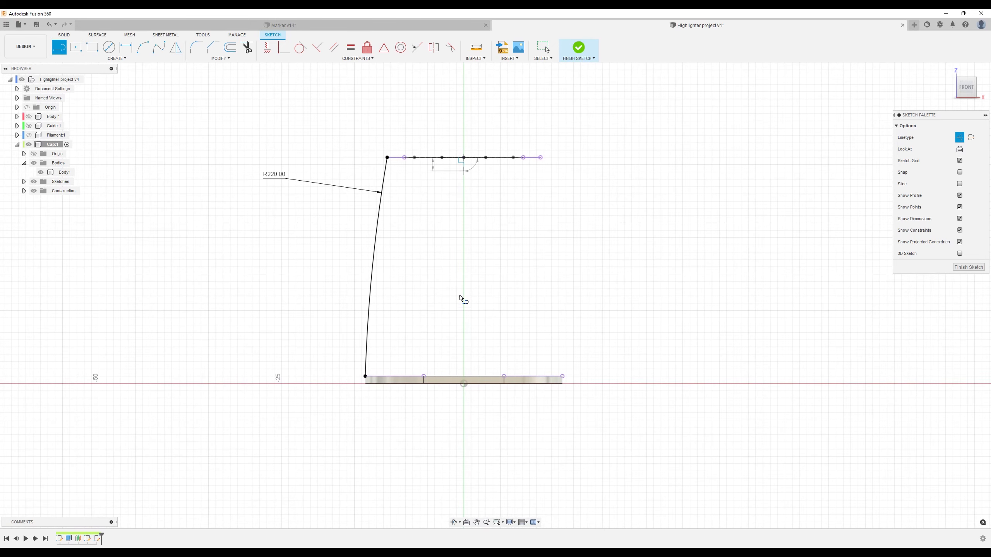
pyautogui.click(463, 383)
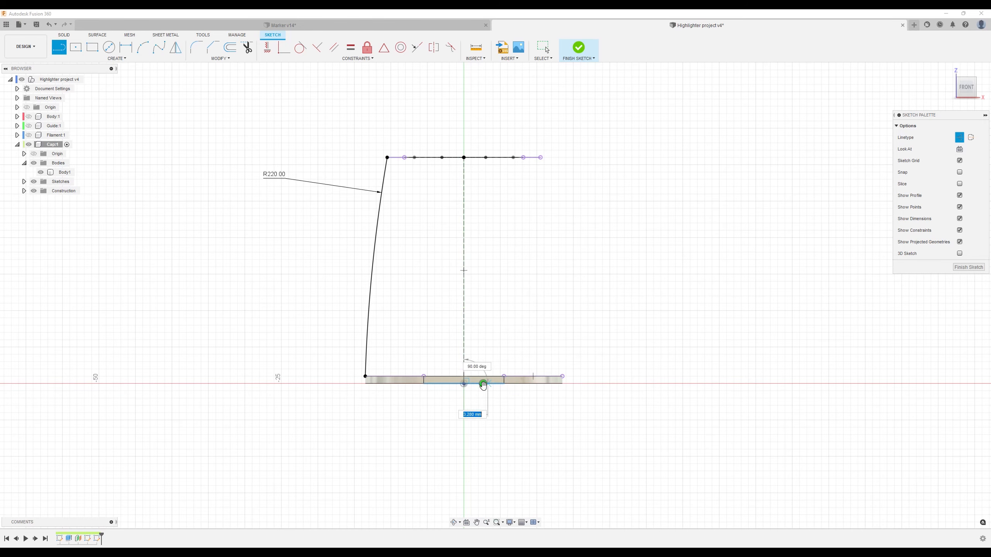
pyautogui.press('Escape')
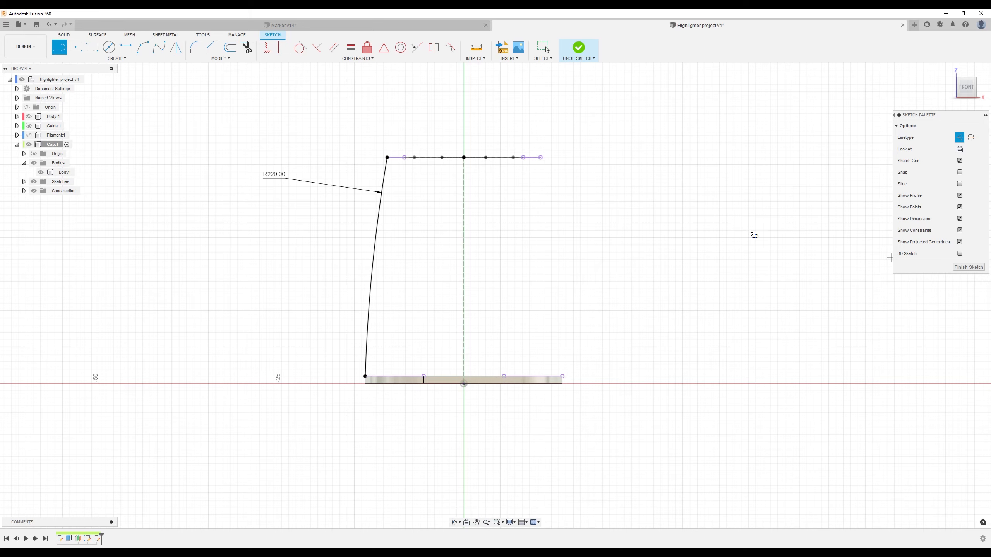
# Mirror the left arc across the vertical construction line and finish the sketch
pyautogui.click(92, 58)
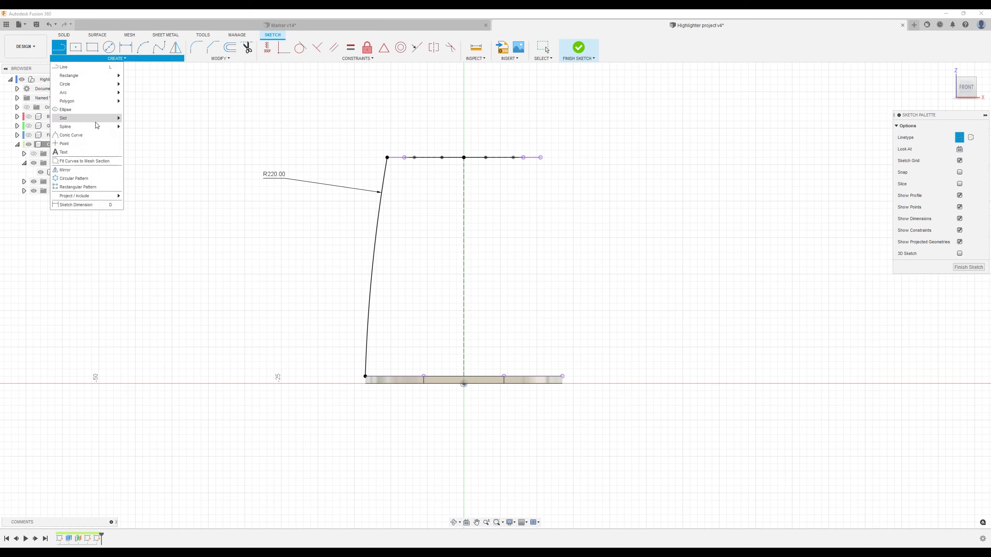
pyautogui.click(90, 170)
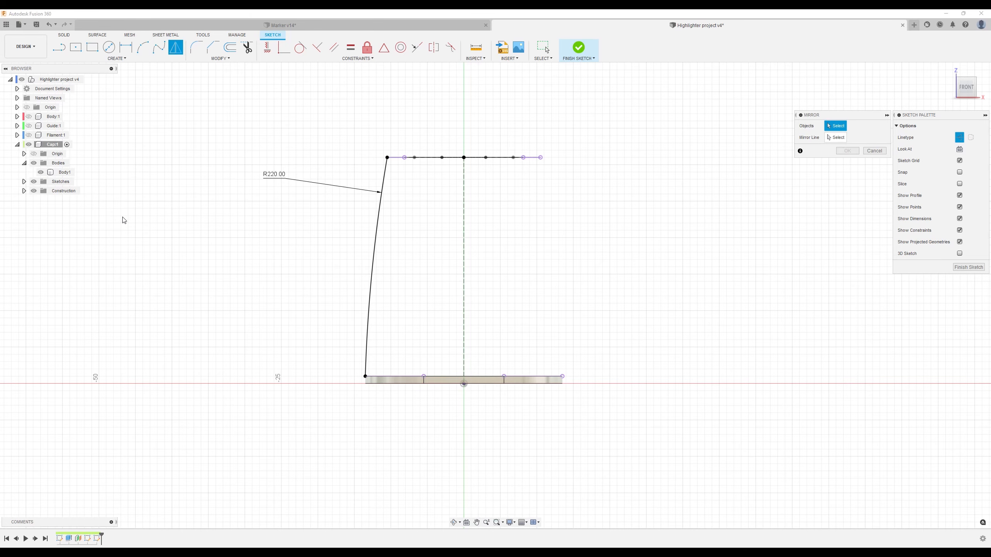
pyautogui.click(378, 230)
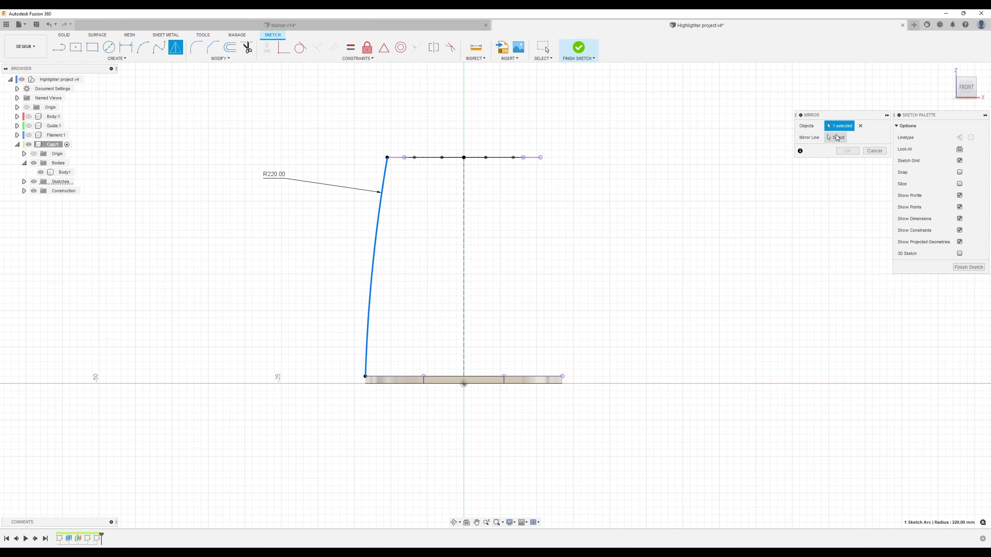
pyautogui.click(837, 138)
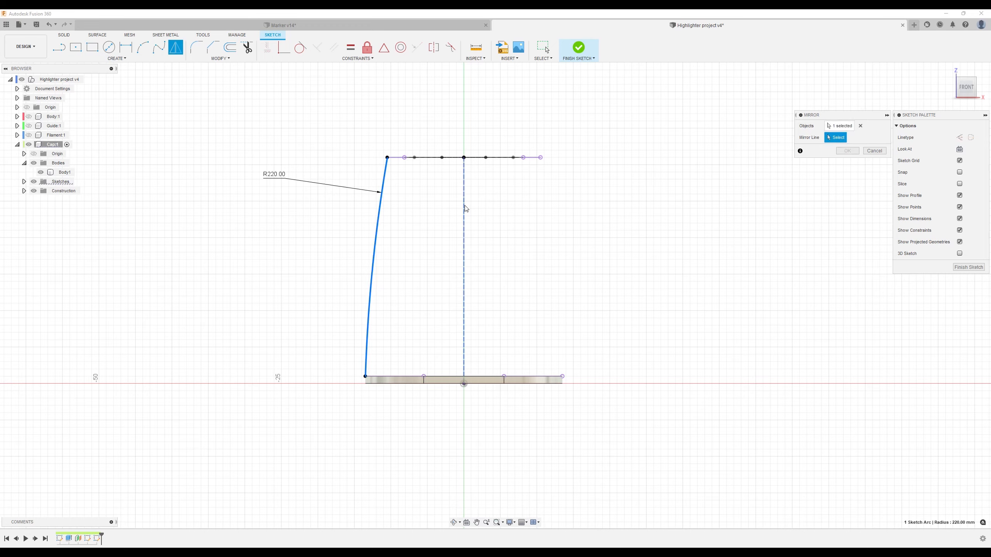
pyautogui.click(464, 208)
pyautogui.click(847, 151)
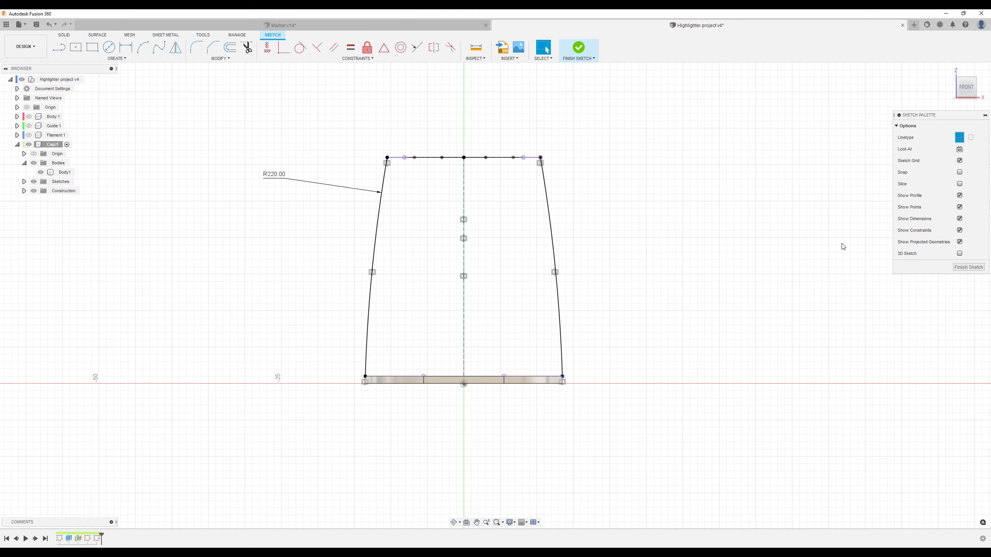
pyautogui.click(963, 268)
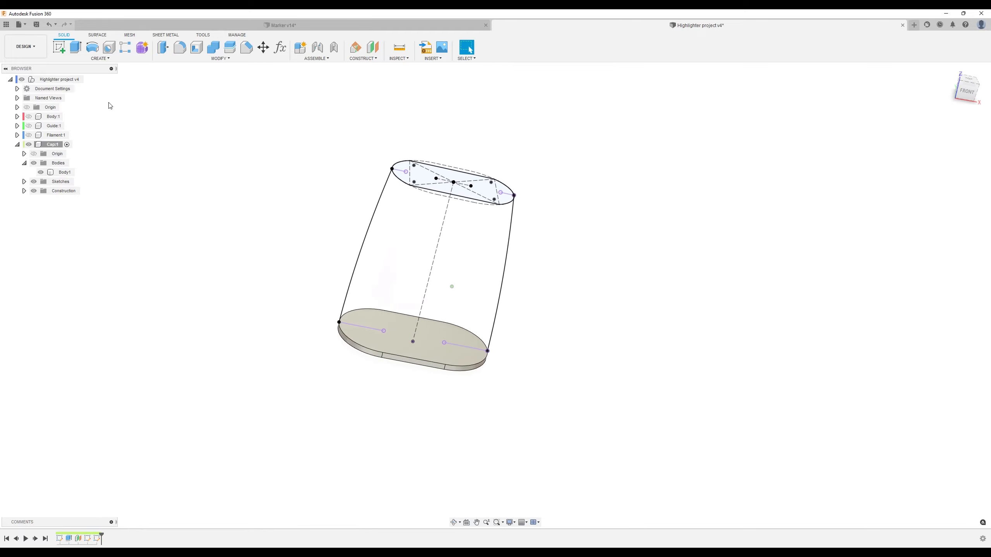
# Set up a Loft between the base plate's upper face and the rounded upper sketch profile
pyautogui.click(98, 53)
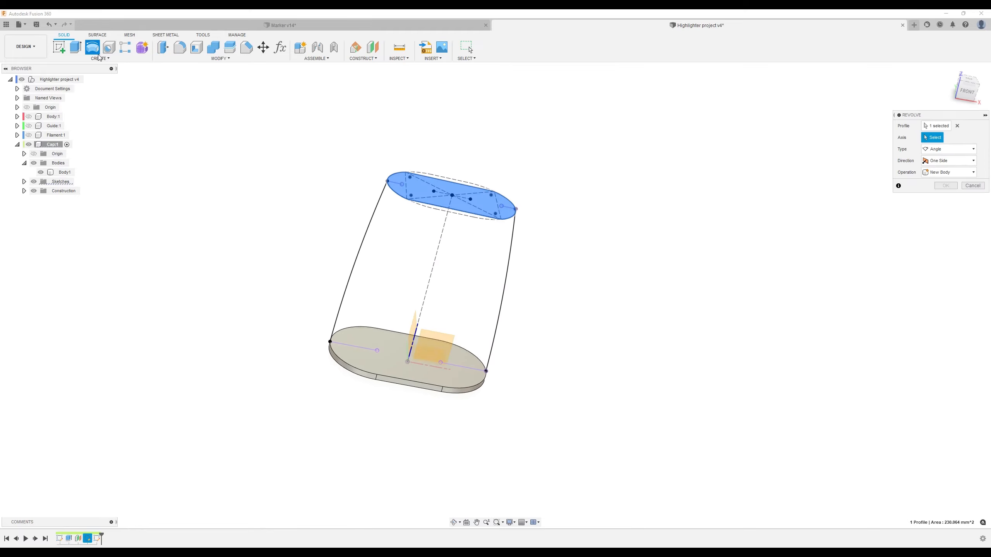
pyautogui.click(974, 187)
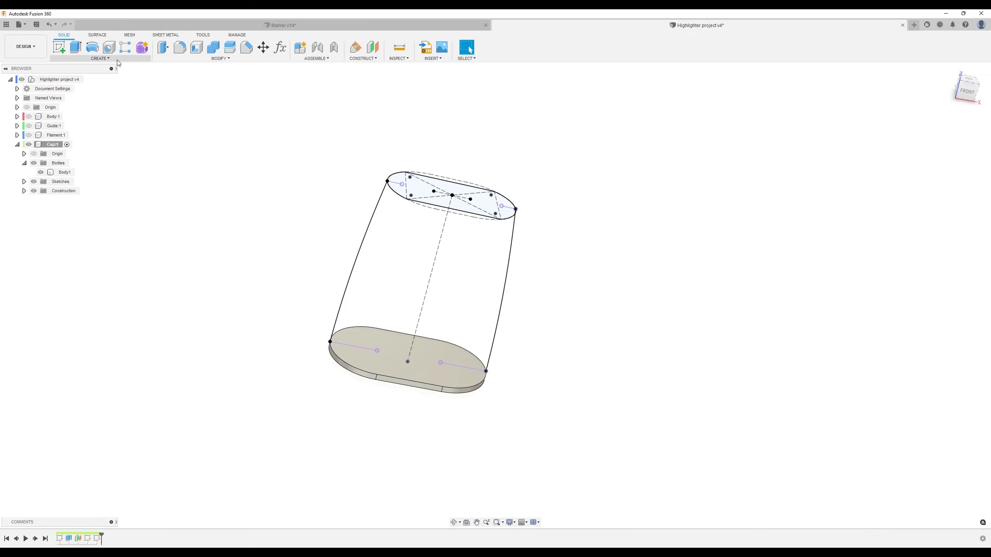
pyautogui.click(100, 59)
pyautogui.click(94, 127)
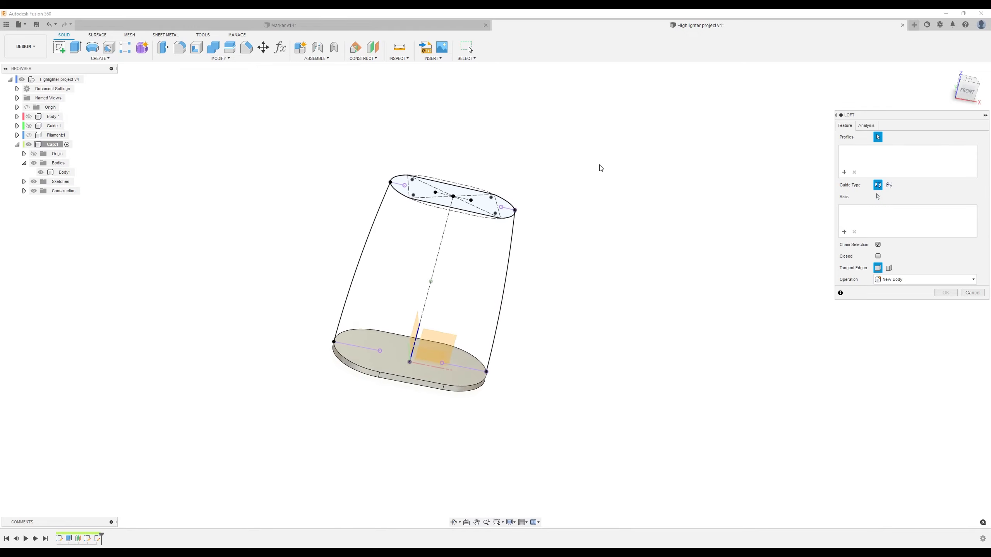
pyautogui.click(458, 372)
pyautogui.keyDown('shift'); pyautogui.moveTo(458, 373); pyautogui.dragTo(454, 283, button='middle'); pyautogui.keyUp('shift')
pyautogui.click(452, 284)
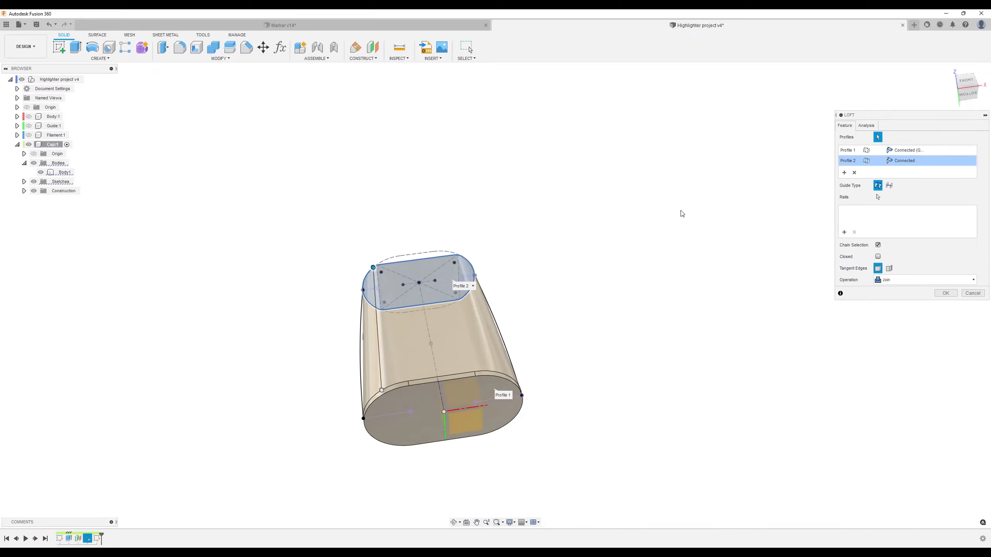
# Guide the loft with the two side arcs as rails and join it to the base plate body
pyautogui.moveTo(620, 215)
pyautogui.keyDown('shift'); pyautogui.mouseDown(button='middle')
pyautogui.moveTo(611, 210)
pyautogui.moveTo(831, 236)
pyautogui.moveTo(723, 223)
pyautogui.moveTo(874, 211)
pyautogui.mouseUp(button='middle'); pyautogui.keyUp('shift')
pyautogui.click(877, 197)
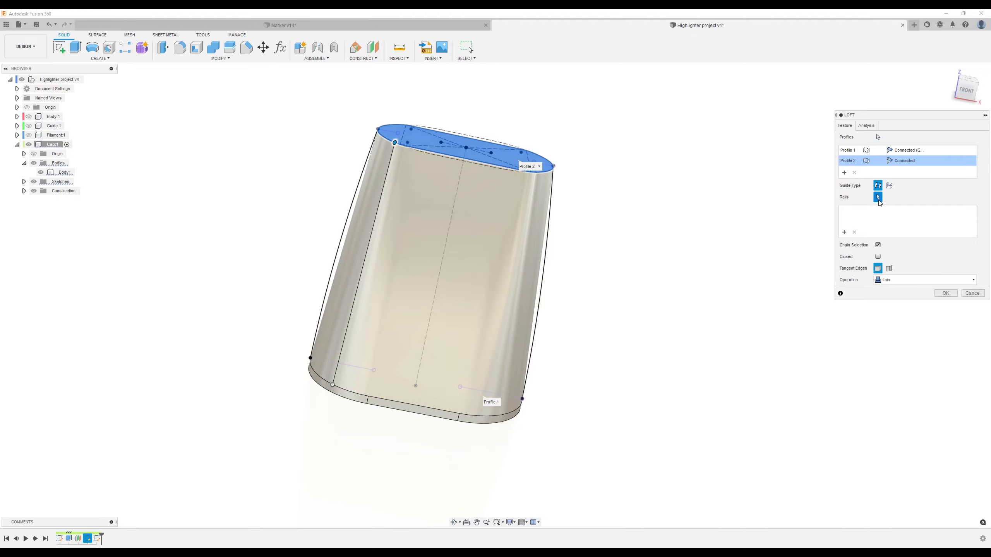
pyautogui.click(546, 261)
pyautogui.click(346, 228)
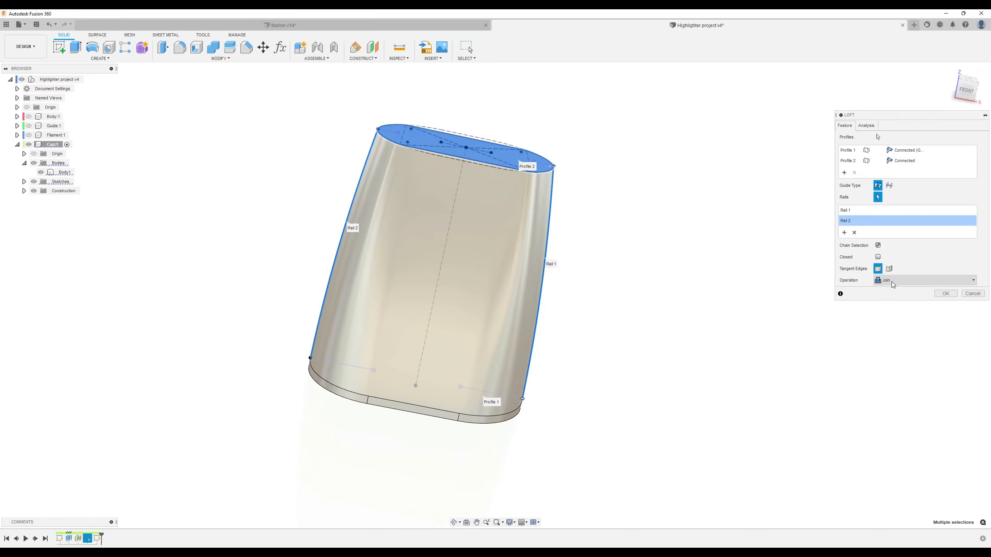
pyautogui.click(945, 294)
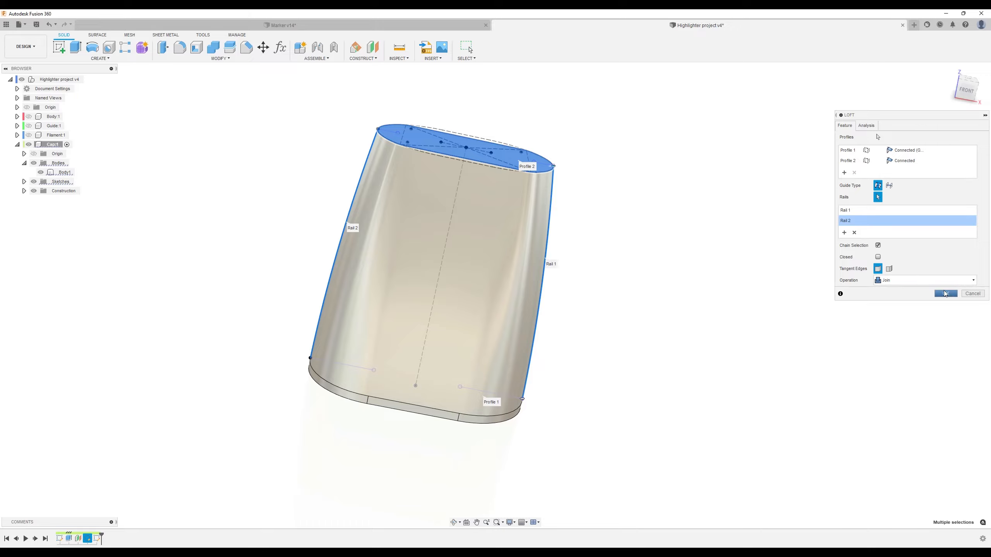
# Fillet the edge around the cap's upper face with a 1.9 mm radius
pyautogui.keyDown('shift'); pyautogui.moveTo(664, 339); pyautogui.dragTo(665, 342, button='middle'); pyautogui.keyUp('shift')
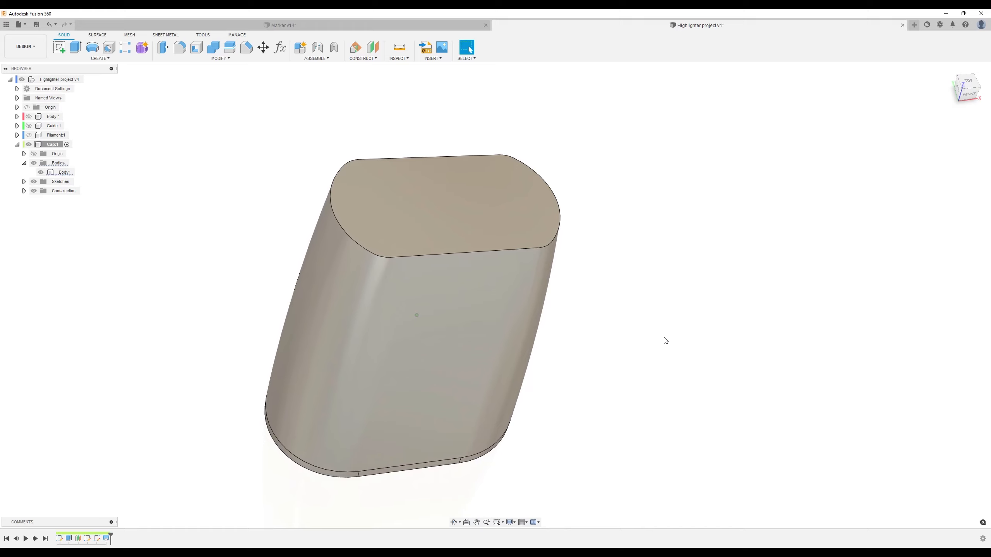
pyautogui.click(181, 50)
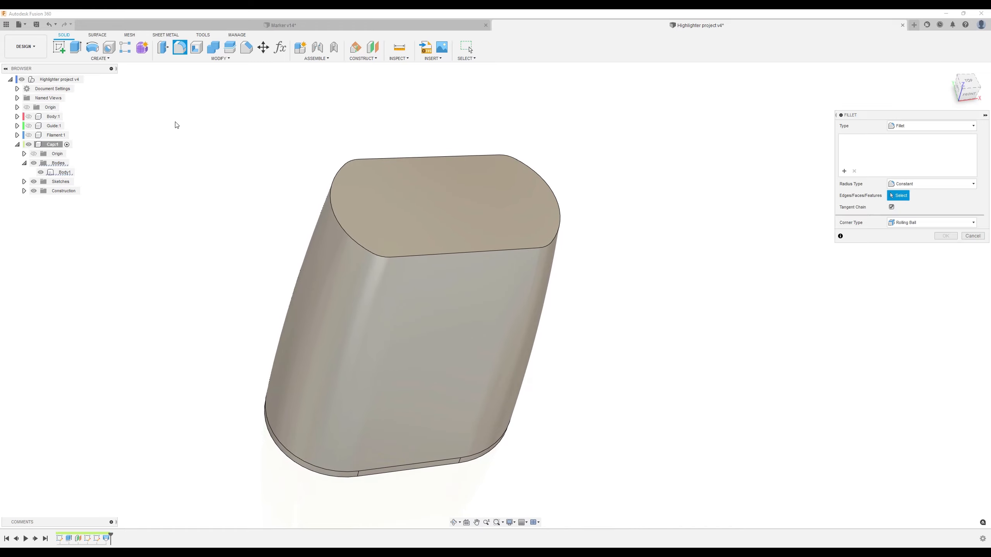
pyautogui.click(453, 257)
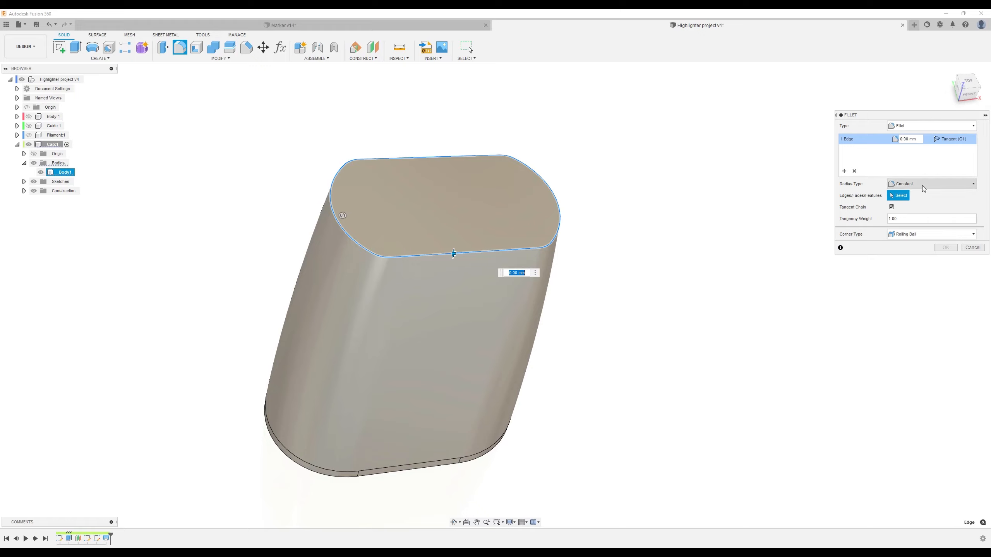
pyautogui.write('1')
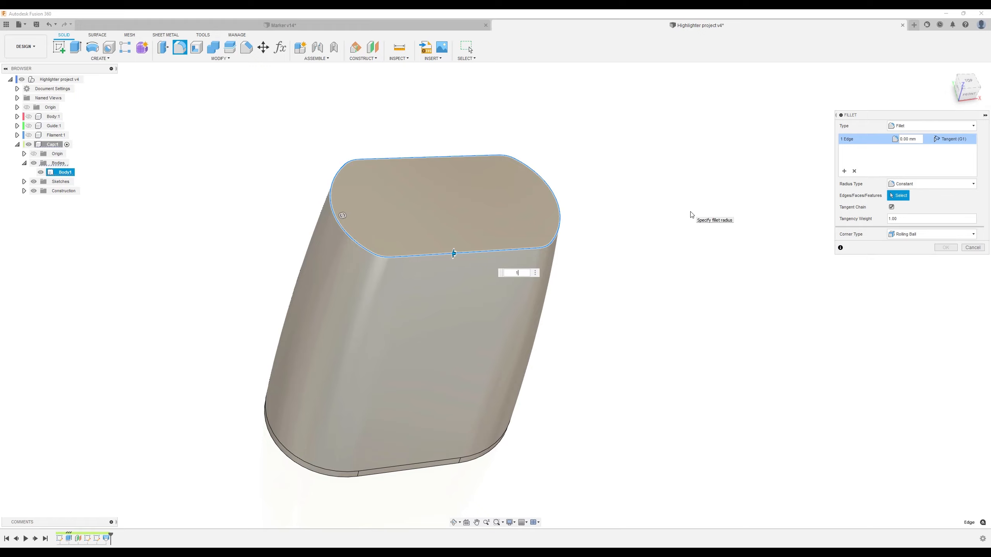
pyautogui.write('.9')
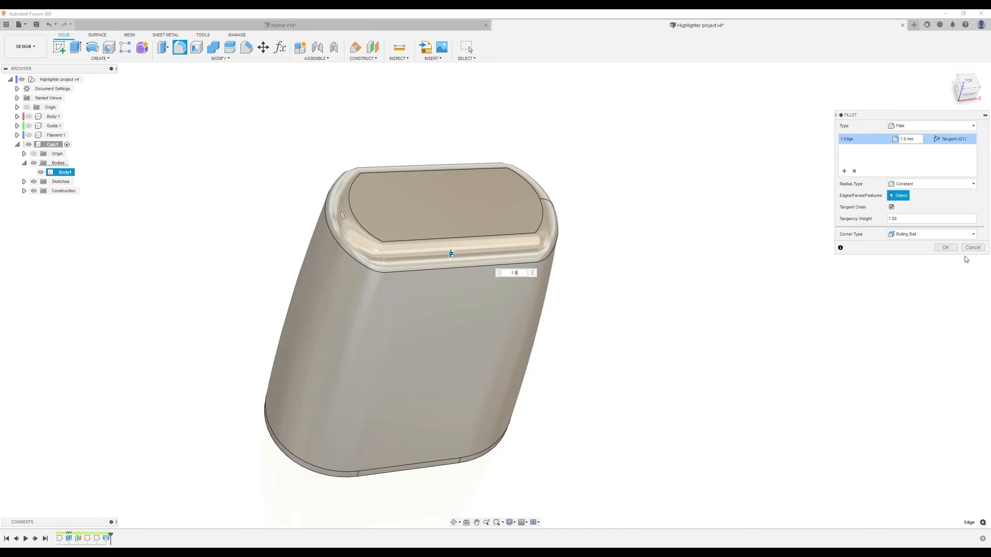
pyautogui.click(945, 248)
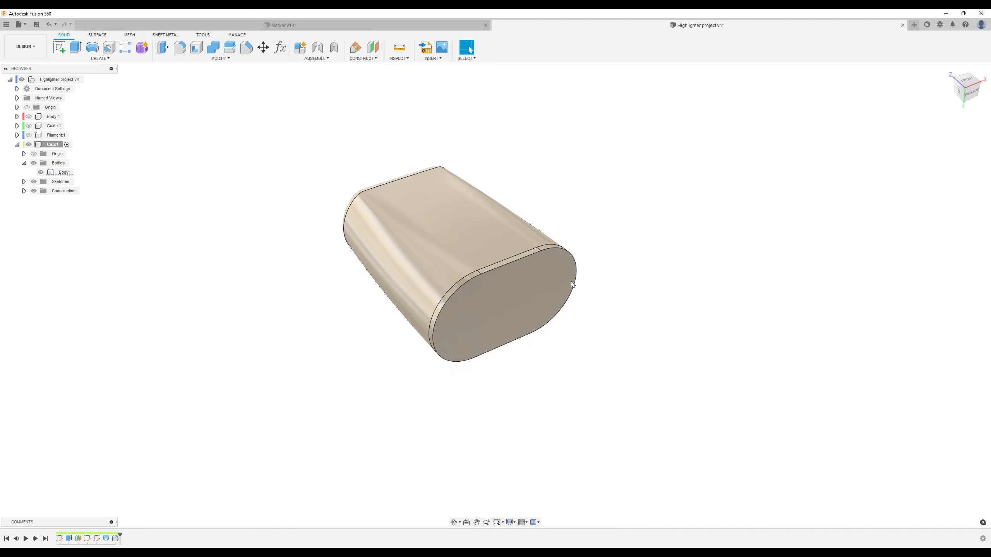
# Show the Guide component, check it against the cap, and activate the top-level Highlighter project assembly
pyautogui.click(29, 126)
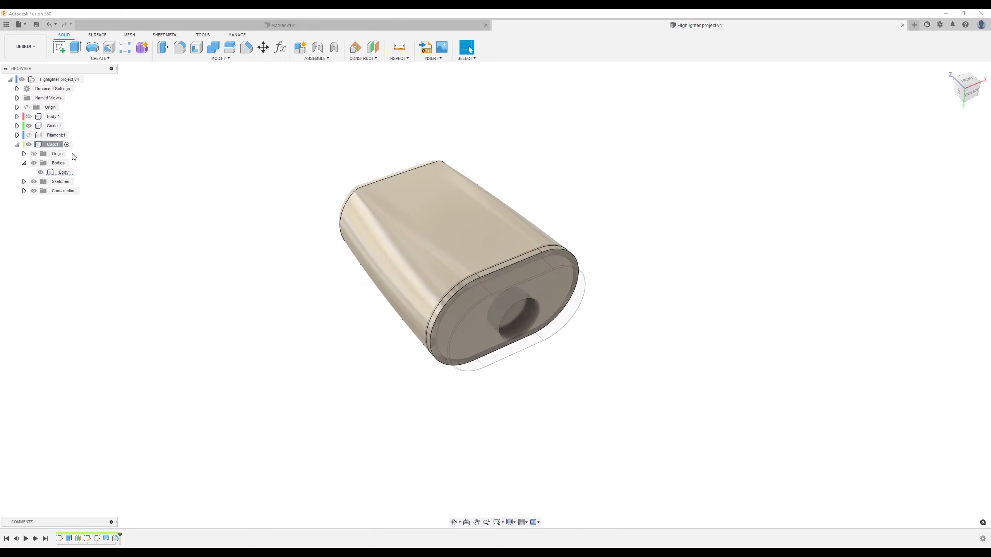
pyautogui.click(28, 144)
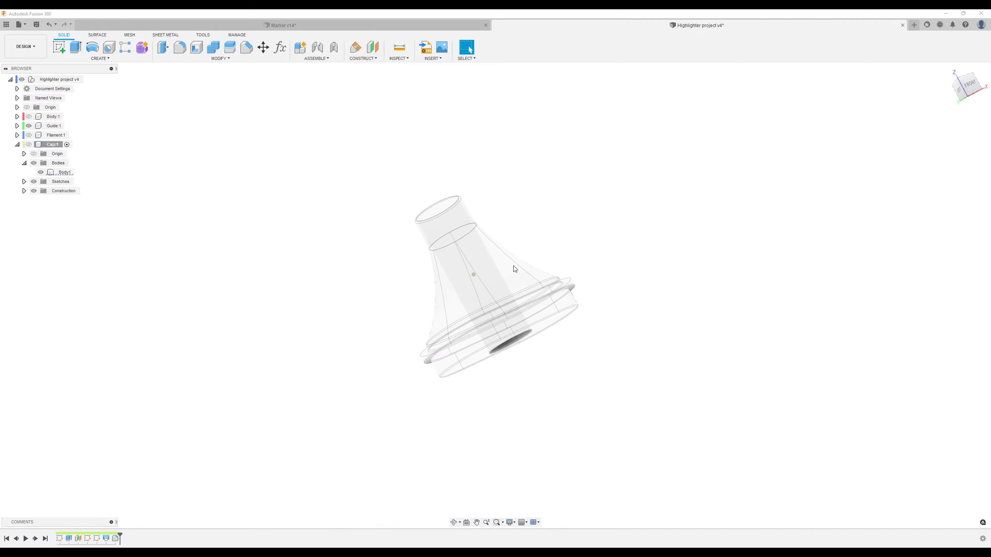
pyautogui.click(28, 144)
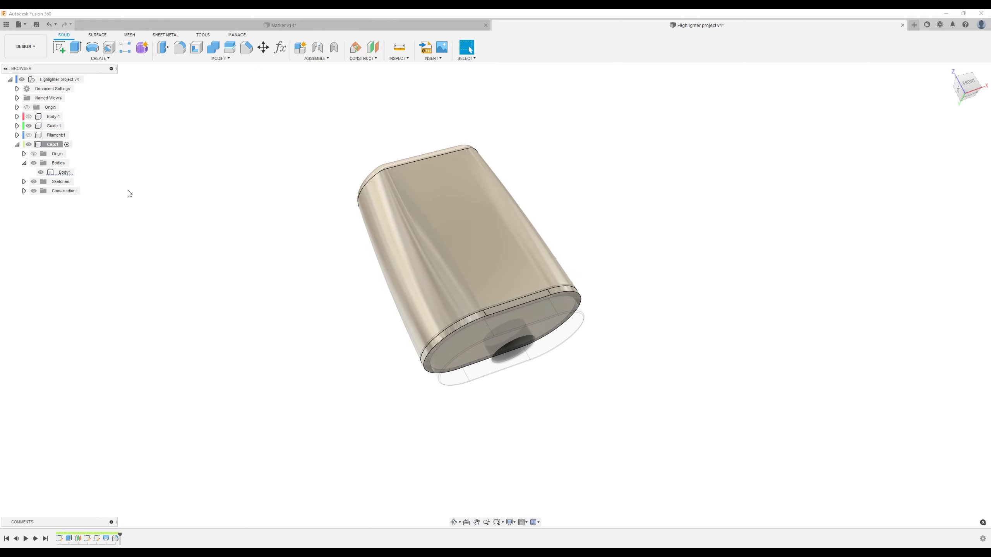
pyautogui.click(88, 79)
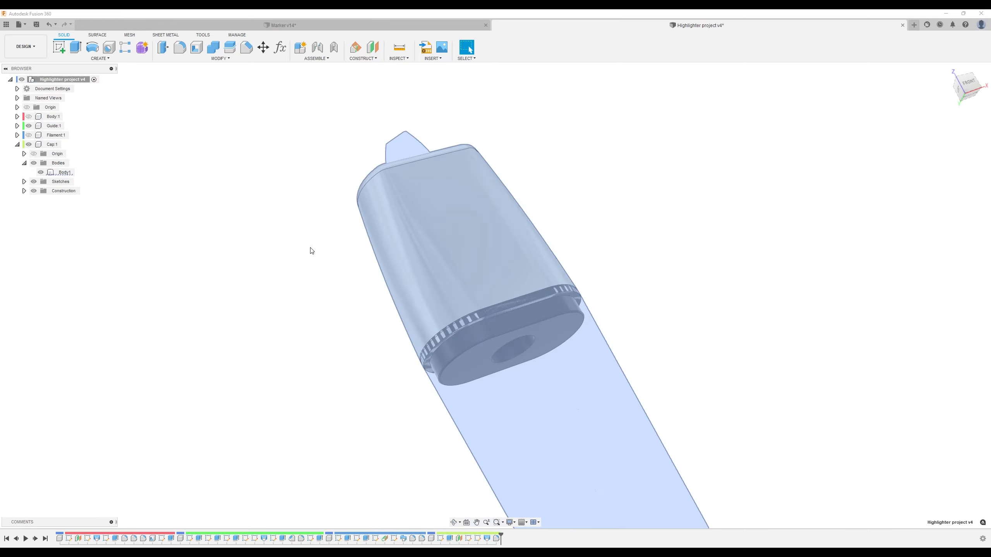
# Cut the guide body out of the cap body with Combine, keeping the tool body, and hide the Guide component
pyautogui.click(218, 58)
pyautogui.click(204, 120)
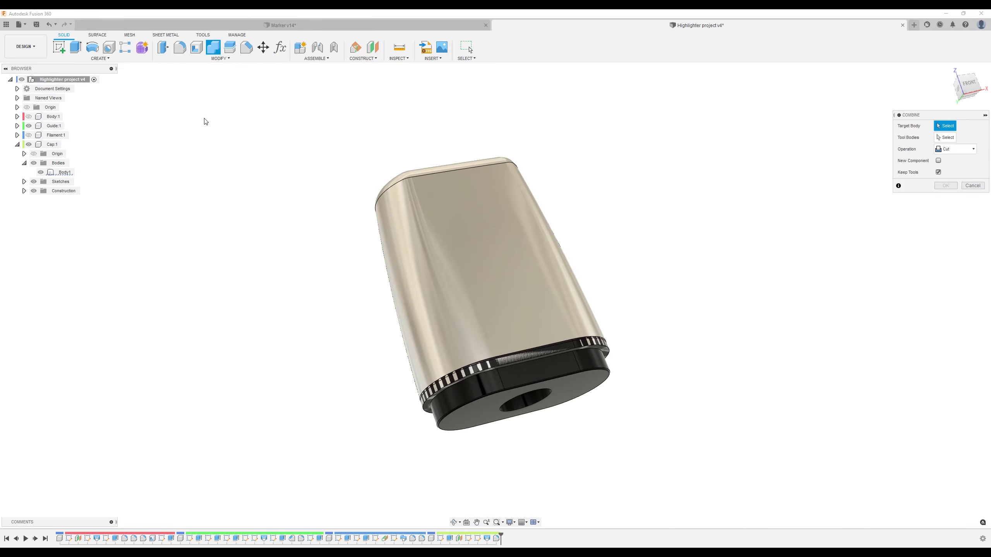
pyautogui.keyDown('shift'); pyautogui.moveTo(871, 240); pyautogui.dragTo(876, 253, button='middle'); pyautogui.keyUp('shift')
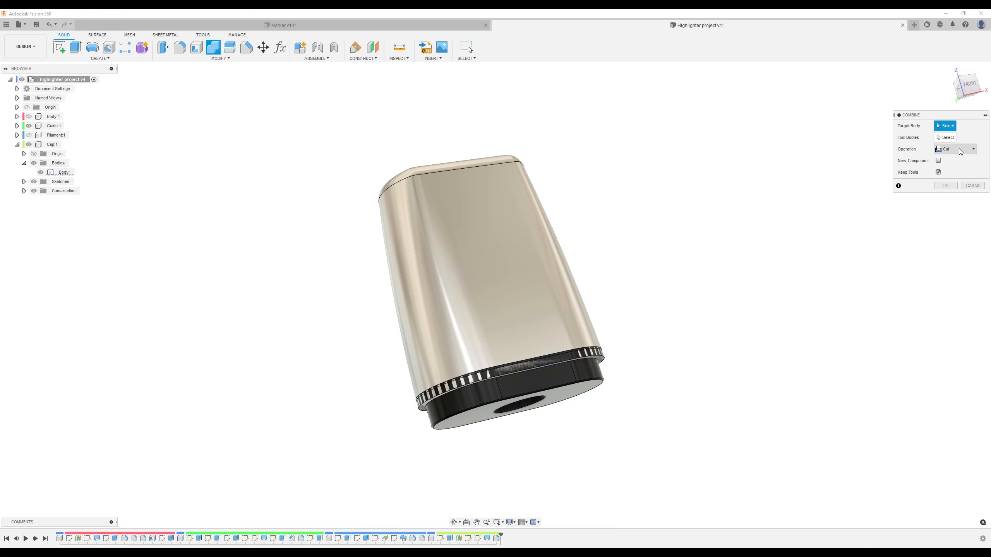
pyautogui.keyDown('shift'); pyautogui.moveTo(481, 288); pyautogui.dragTo(494, 229, button='middle'); pyautogui.keyUp('shift')
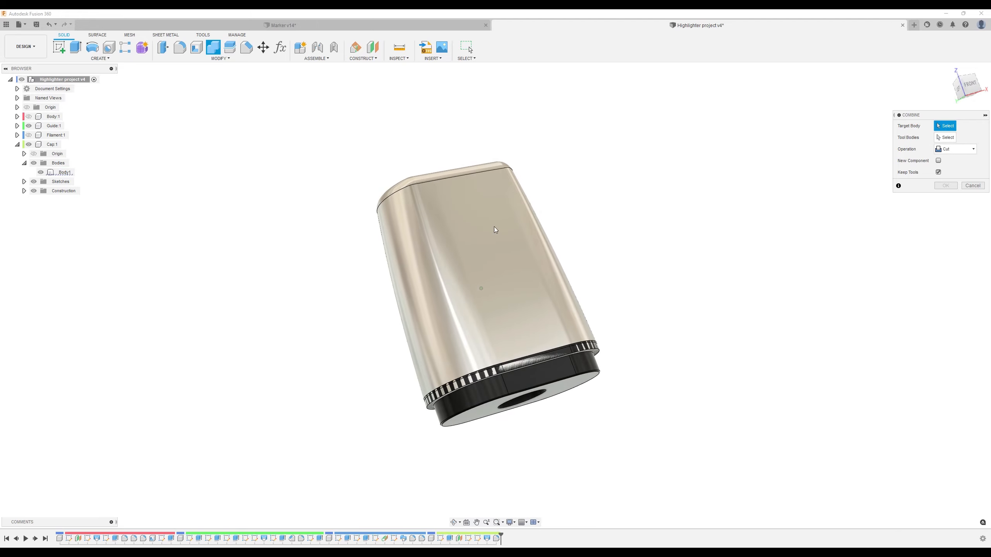
pyautogui.click(409, 252)
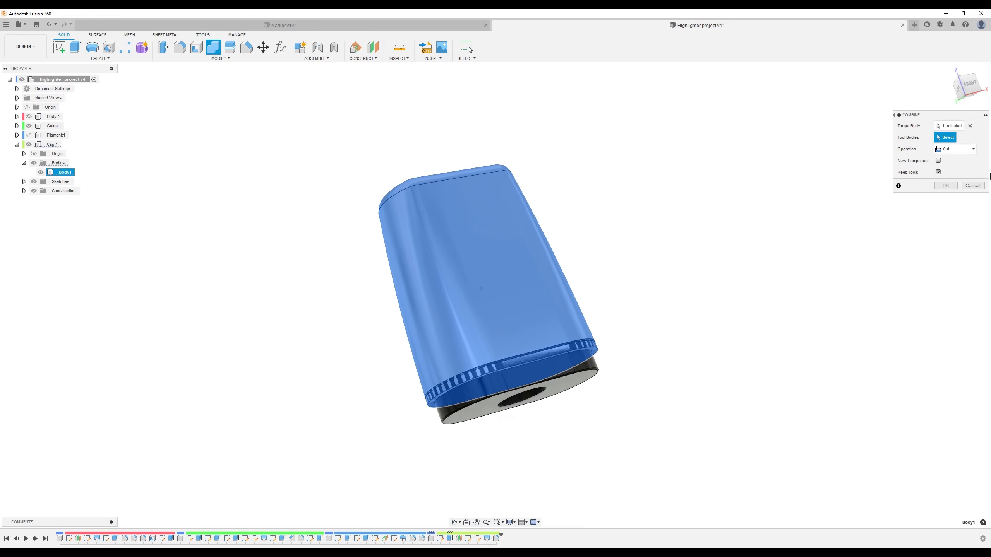
pyautogui.scroll(2, 710, 438)
pyautogui.click(590, 387)
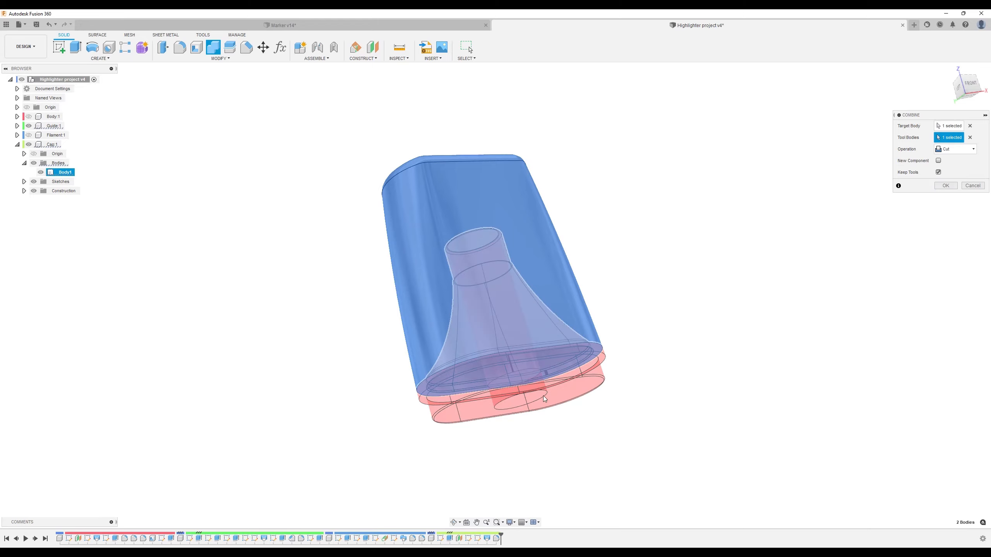
pyautogui.click(945, 186)
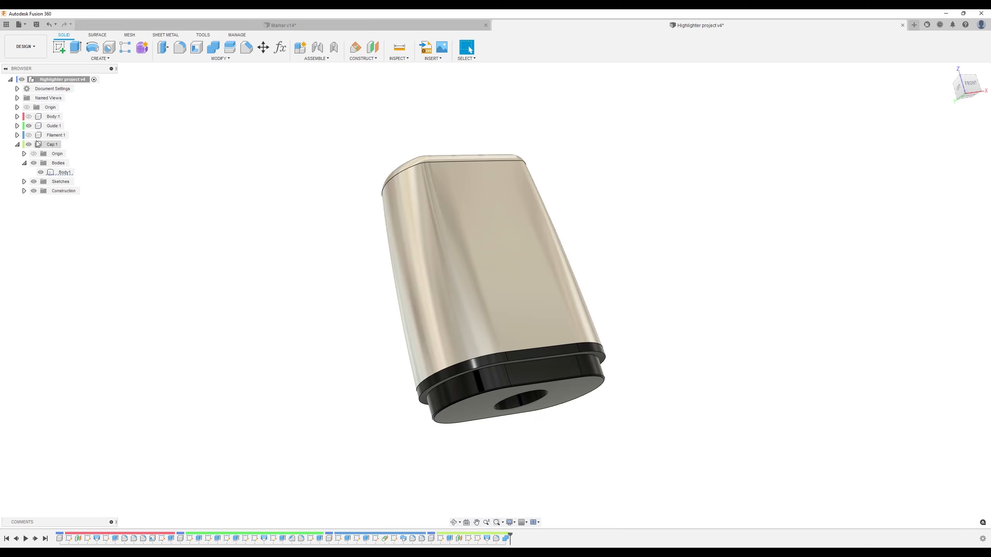
pyautogui.click(29, 126)
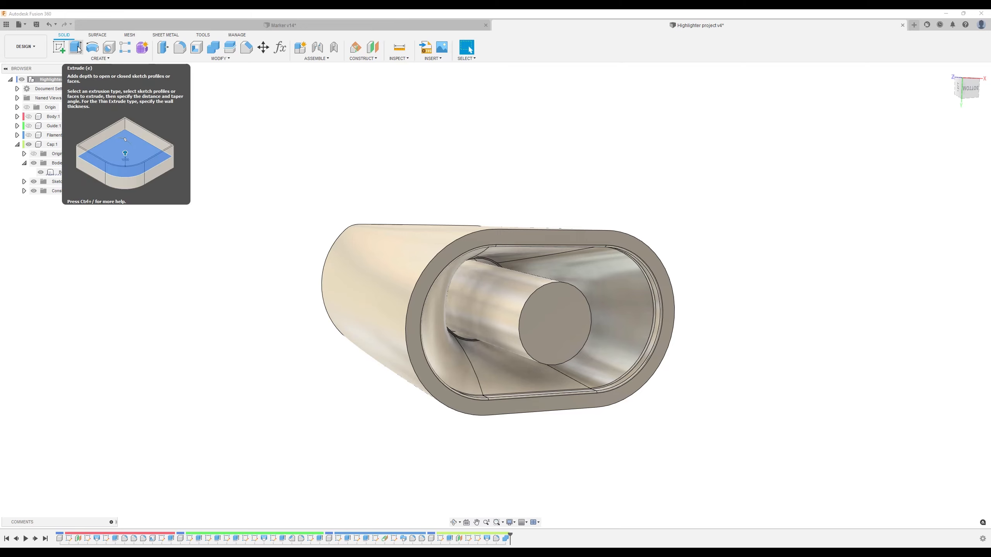
# Extrude the round end face of the cylinder inside the cap by -28 mm as a cut
pyautogui.click(415, 236)
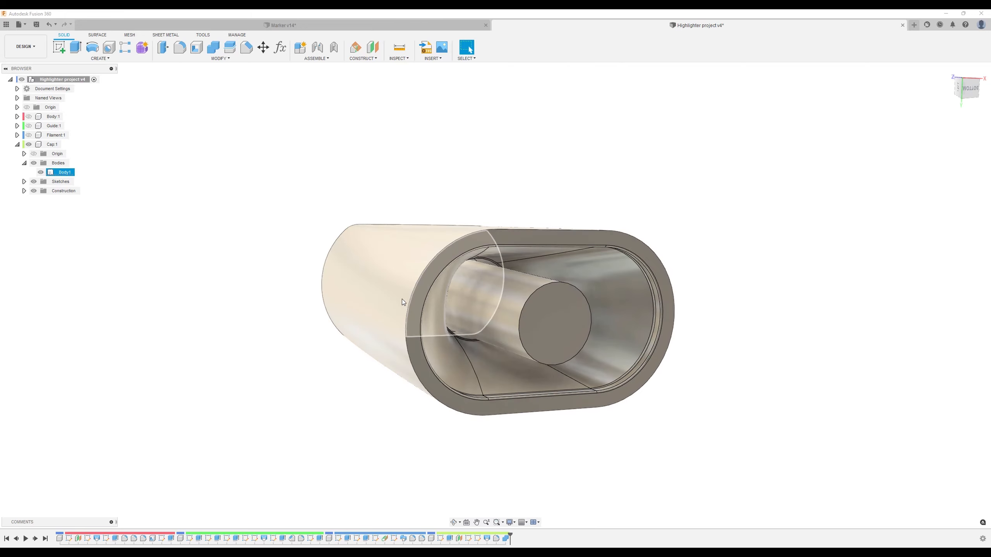
pyautogui.click(78, 49)
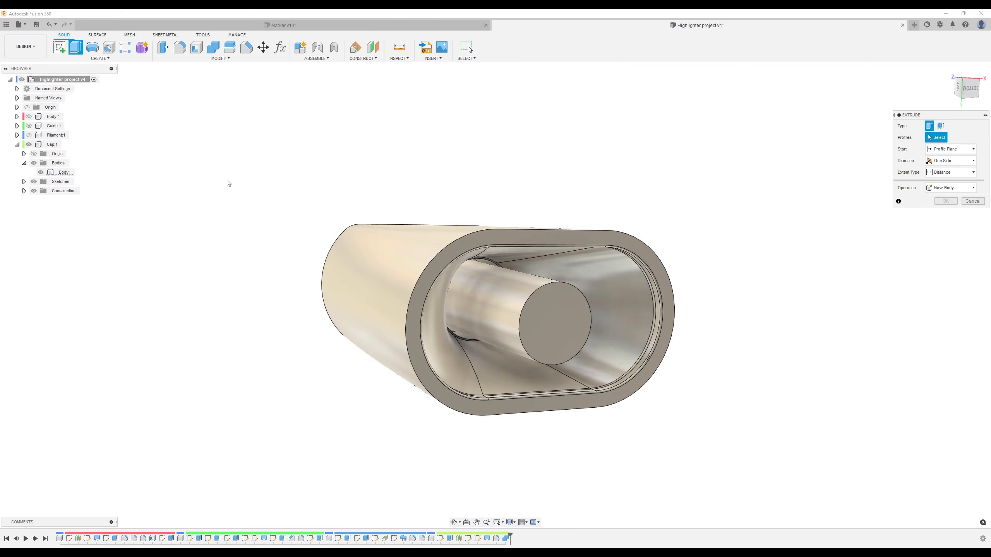
pyautogui.click(565, 321)
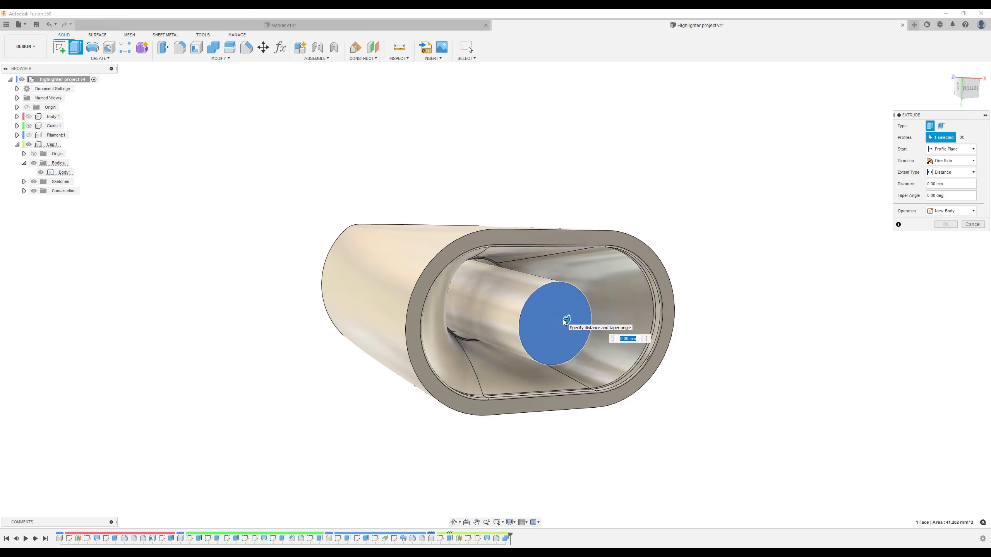
pyautogui.write('-28')
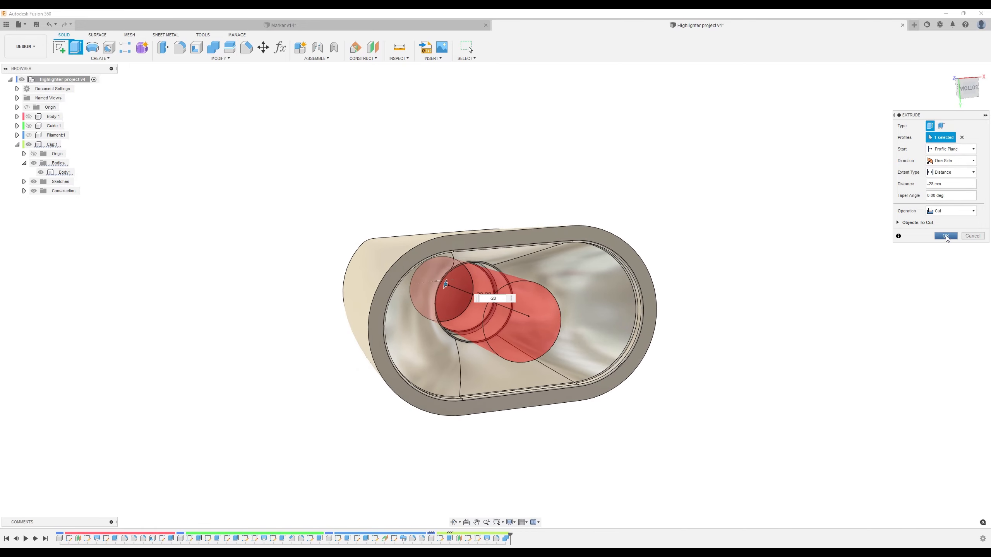
pyautogui.click(945, 236)
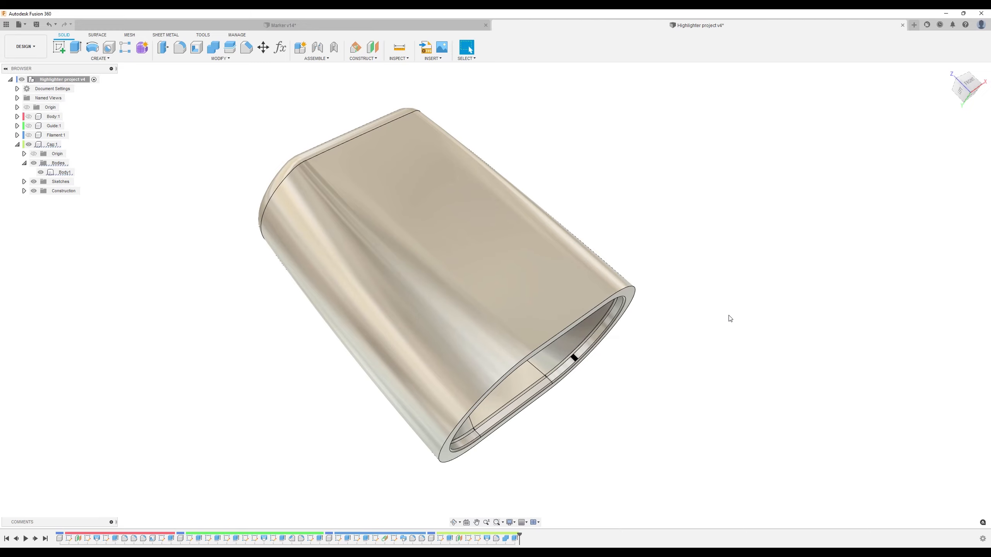
# Apply Plastic - Glossy (Green) to the cap body and the design's black appearance to the filleted face at its closed end
pyautogui.press('a')
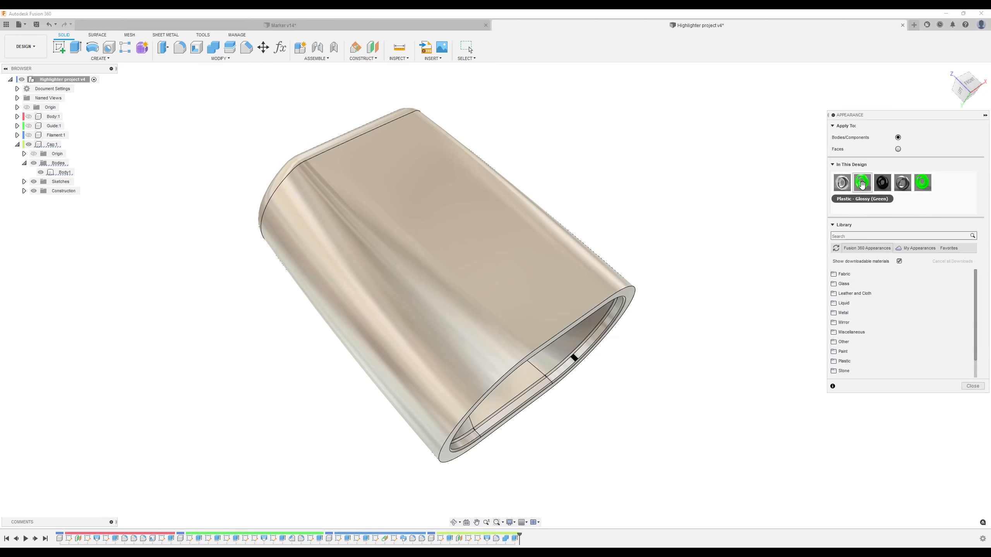
pyautogui.moveTo(862, 184); pyautogui.dragTo(421, 279)
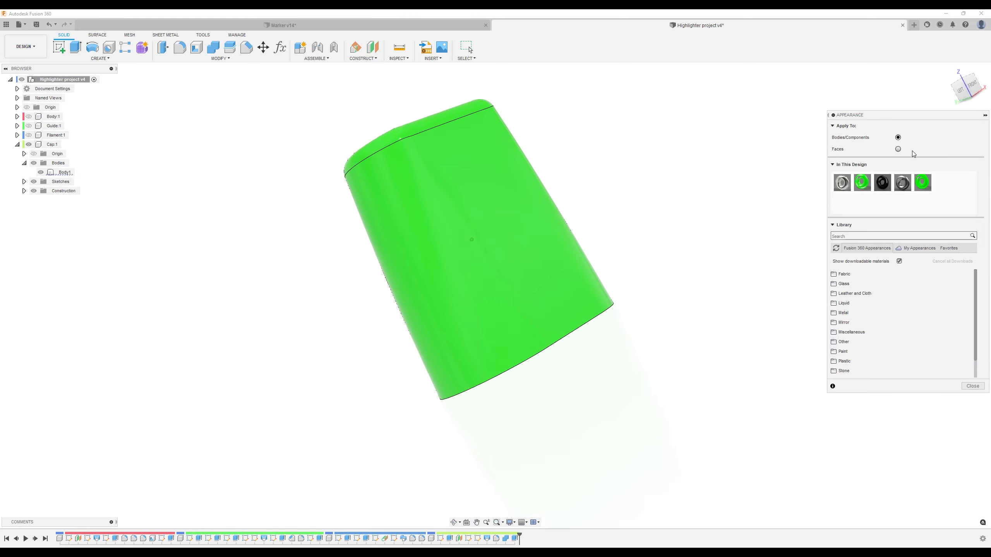
pyautogui.click(897, 148)
pyautogui.moveTo(882, 182); pyautogui.dragTo(512, 179)
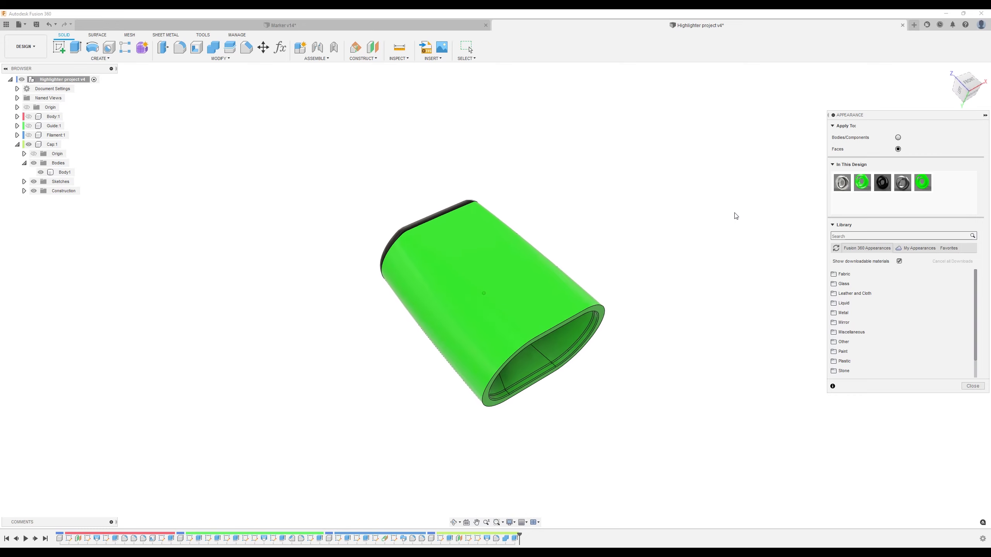
pyautogui.click(971, 387)
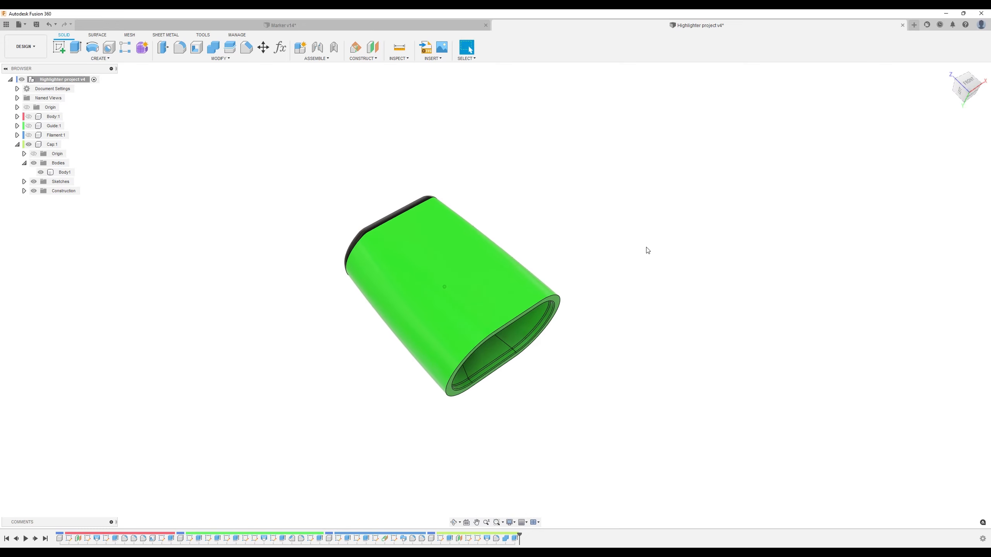
# Show the Body, Guide and Filament components together with the cap and view the complete highlighter
pyautogui.click(29, 116)
pyautogui.click(29, 125)
pyautogui.click(29, 135)
pyautogui.scroll(-4, 460, 140)
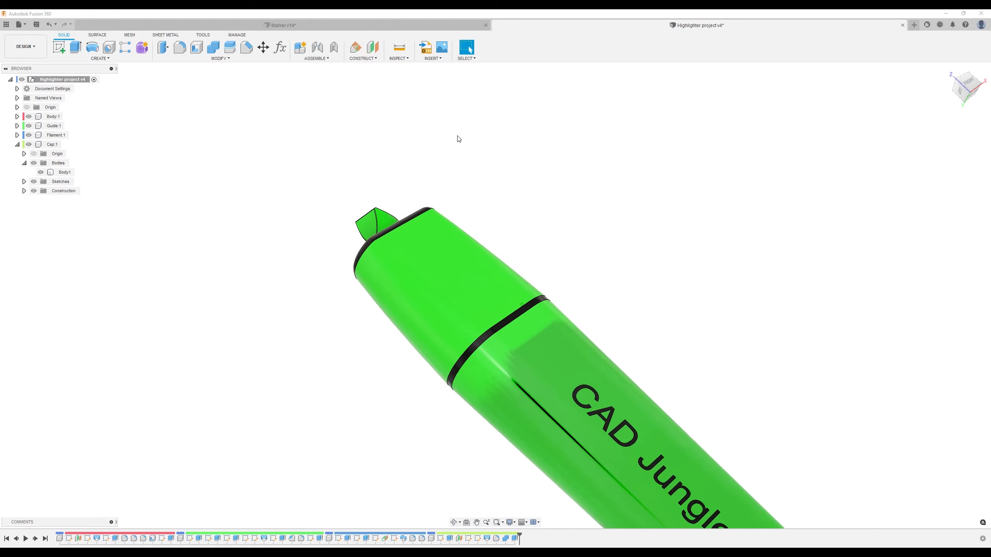
pyautogui.moveTo(614, 230)
pyautogui.keyDown('shift'); pyautogui.mouseDown(button='middle')
pyautogui.moveTo(650, 265)
pyautogui.moveTo(640, 244)
pyautogui.mouseUp(button='middle'); pyautogui.keyUp('shift')
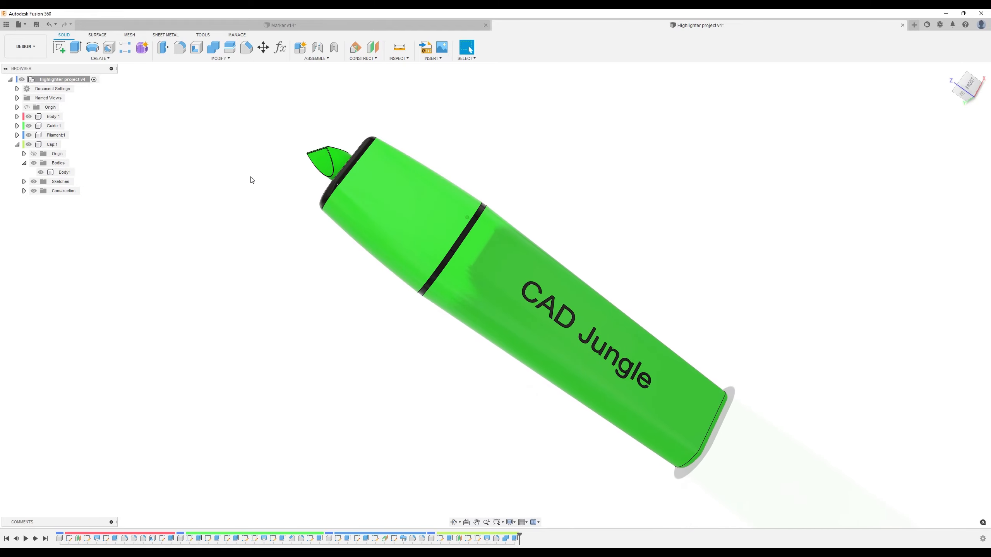
# Hide the Cap component and display the uncapped highlighter in a straight front view
pyautogui.keyDown('shift'); pyautogui.moveTo(668, 141); pyautogui.dragTo(648, 136, button='middle'); pyautogui.keyUp('shift')
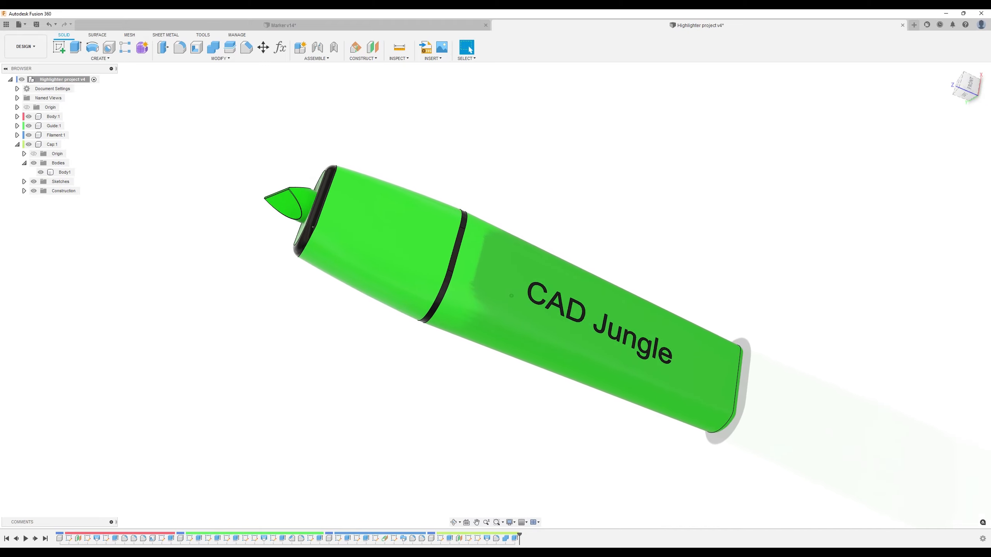
pyautogui.keyDown('shift'); pyautogui.moveTo(567, 487); pyautogui.dragTo(483, 498, button='middle'); pyautogui.keyUp('shift')
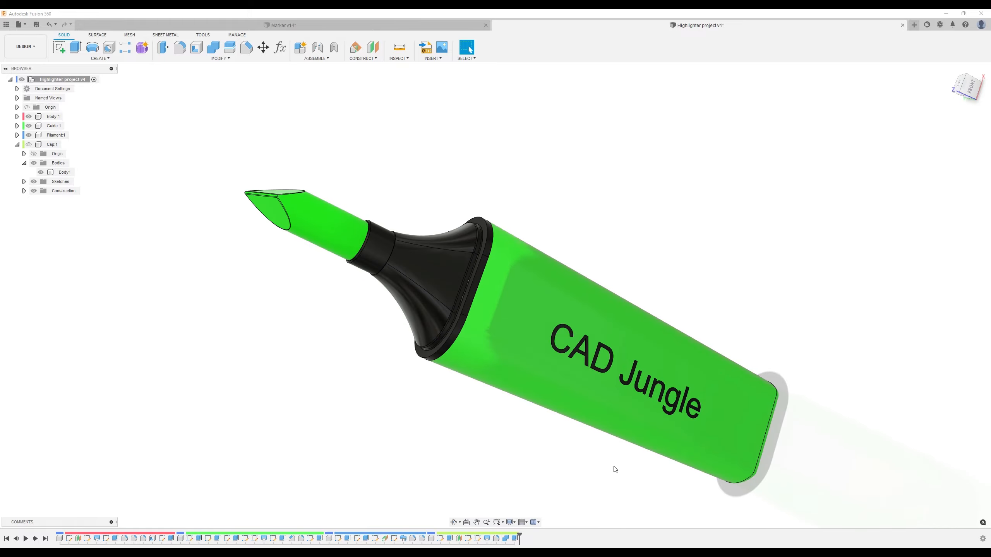
pyautogui.keyDown('shift'); pyautogui.moveTo(403, 407); pyautogui.dragTo(406, 413, button='middle'); pyautogui.keyUp('shift')
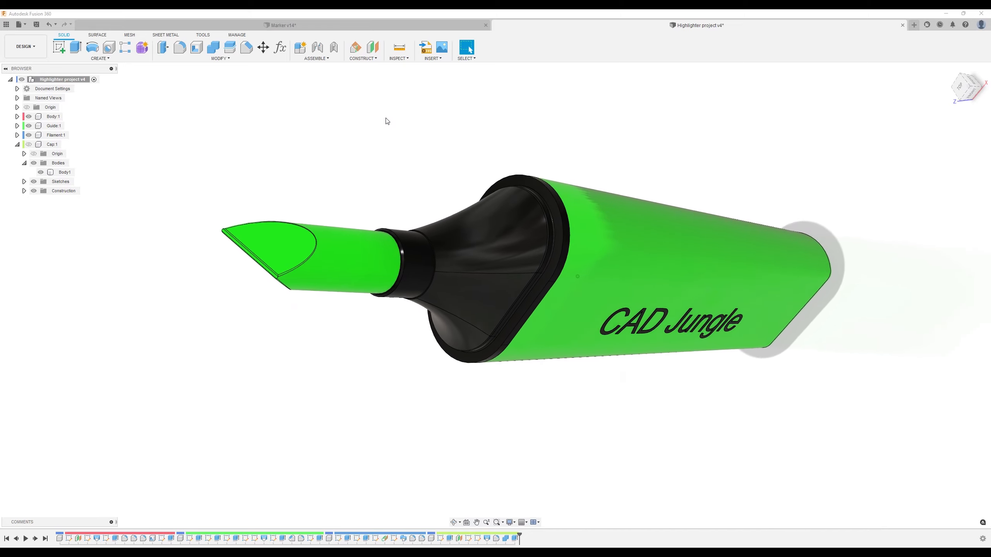
pyautogui.click(963, 90)
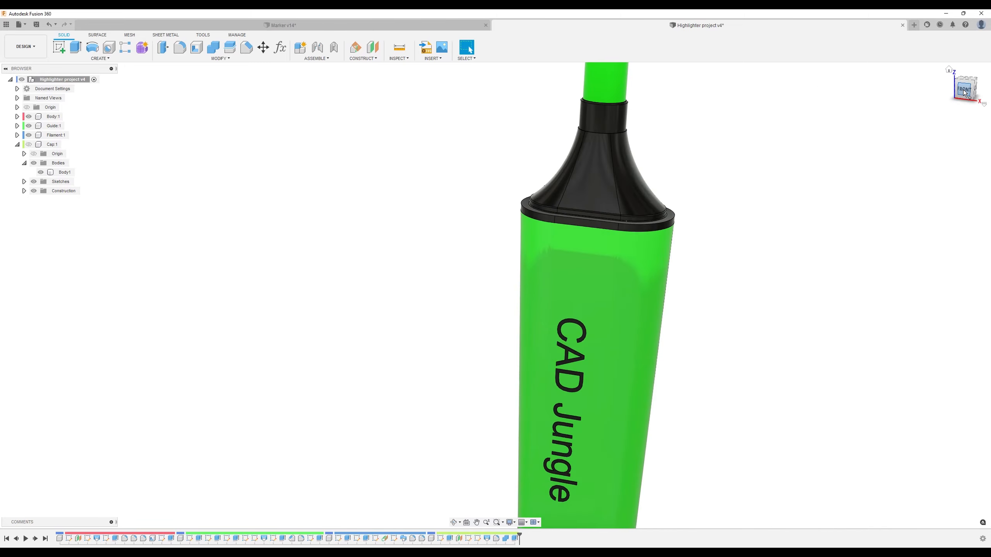
pyautogui.scroll(-4, 793, 188)
pyautogui.moveTo(801, 181); pyautogui.dragTo(561, 248, button='middle')
pyautogui.scroll(1, 518, 221)
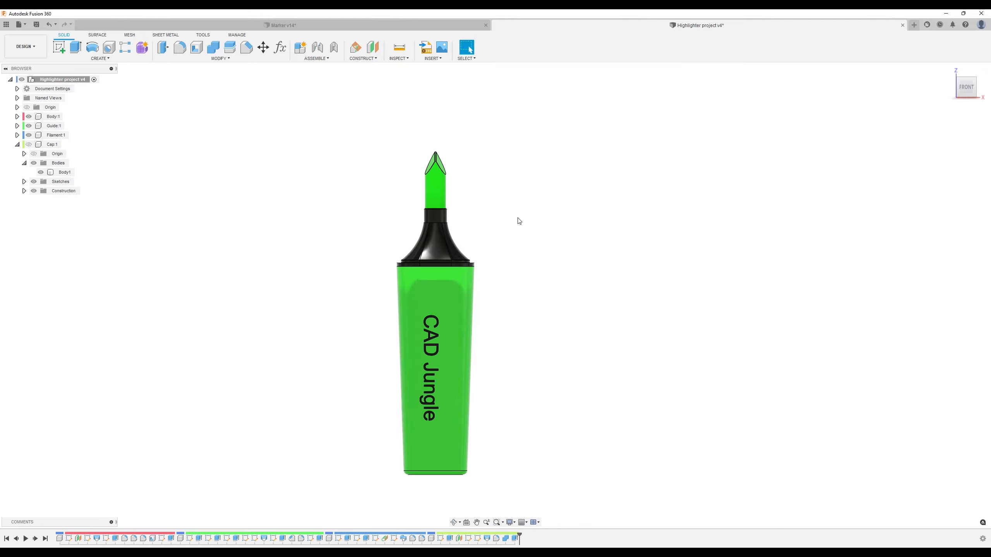
# Move the Filament body about -10.1 mm along Z, deeper into the guide, and show the Cap component again
pyautogui.click(263, 47)
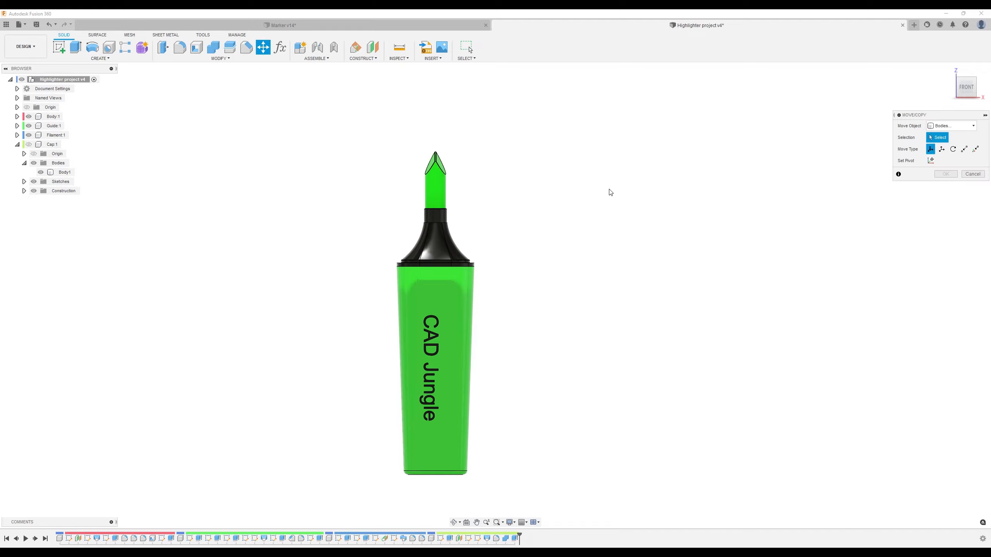
pyautogui.click(428, 185)
pyautogui.click(431, 183)
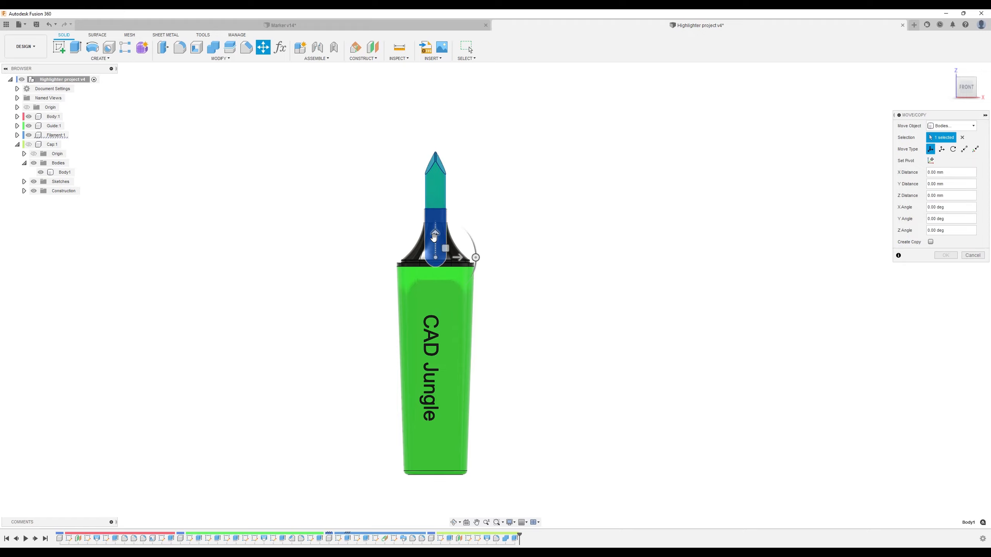
pyautogui.moveTo(435, 234); pyautogui.dragTo(436, 266)
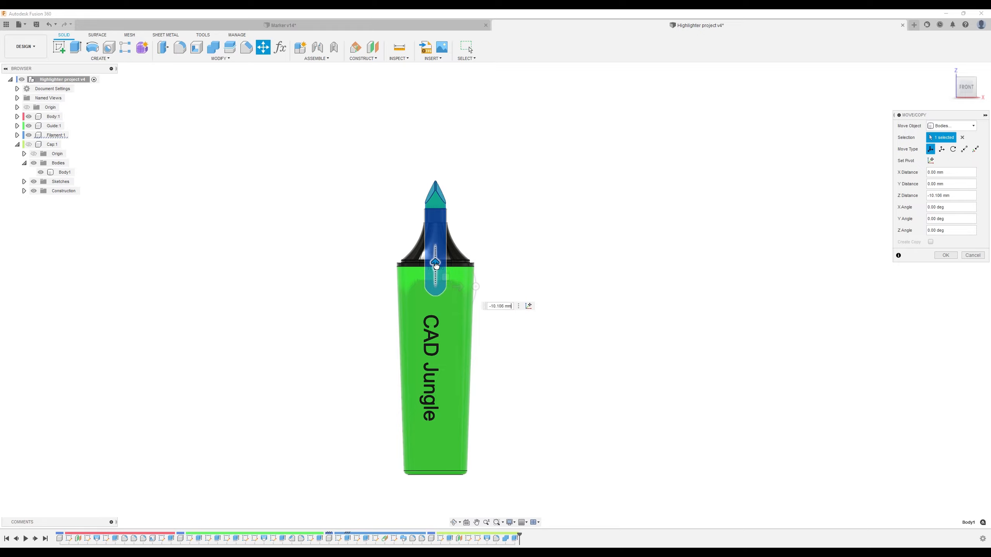
pyautogui.moveTo(436, 265); pyautogui.dragTo(436, 266)
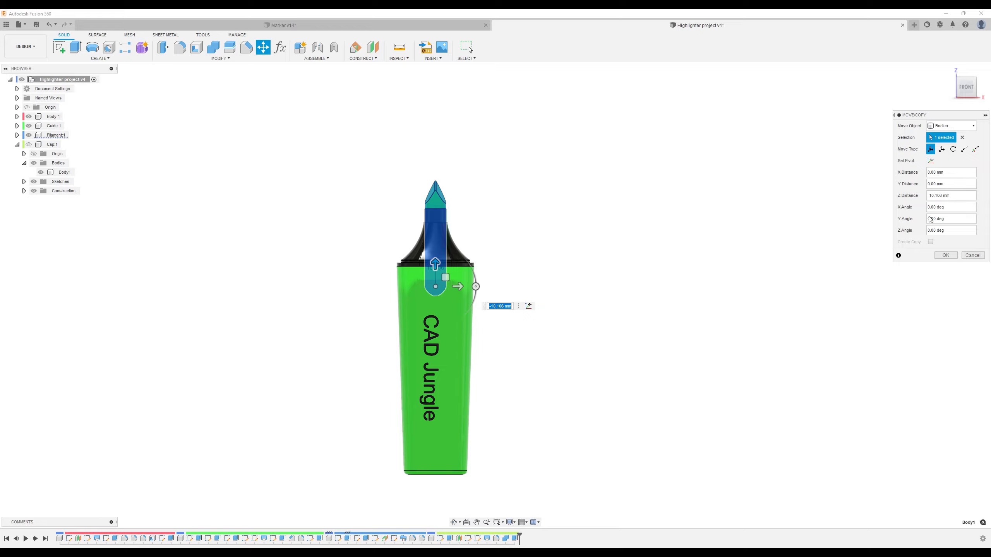
pyautogui.moveTo(953, 195); pyautogui.dragTo(929, 197)
pyautogui.click(945, 255)
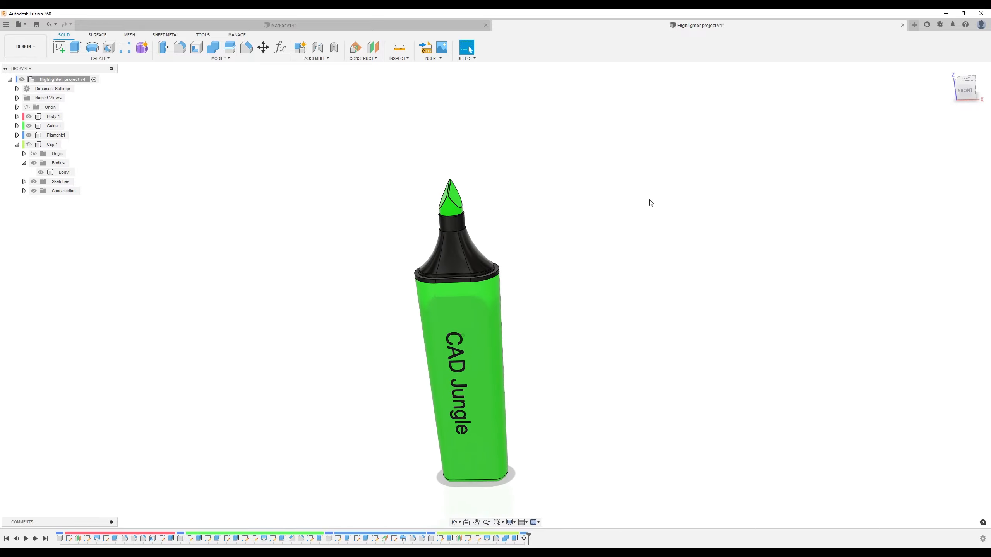
pyautogui.click(29, 144)
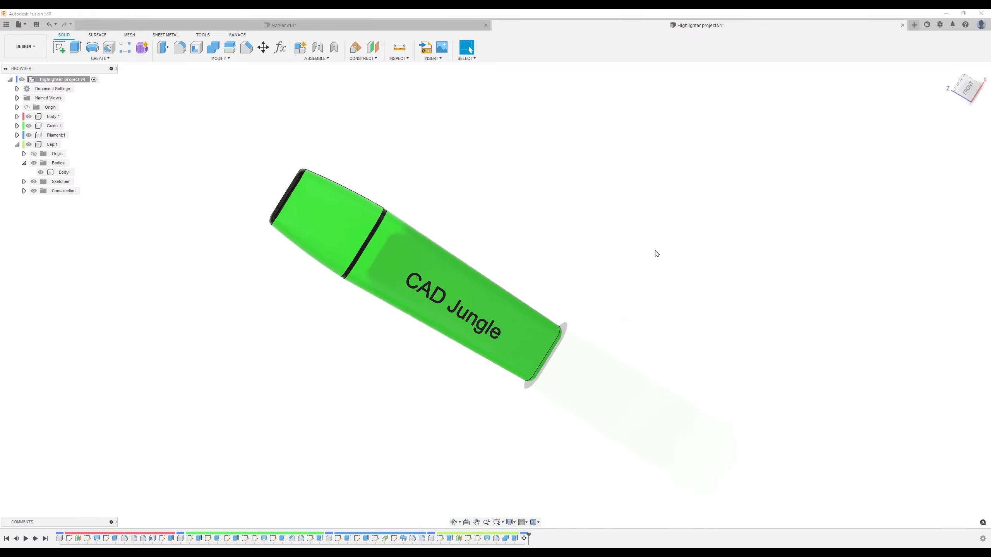